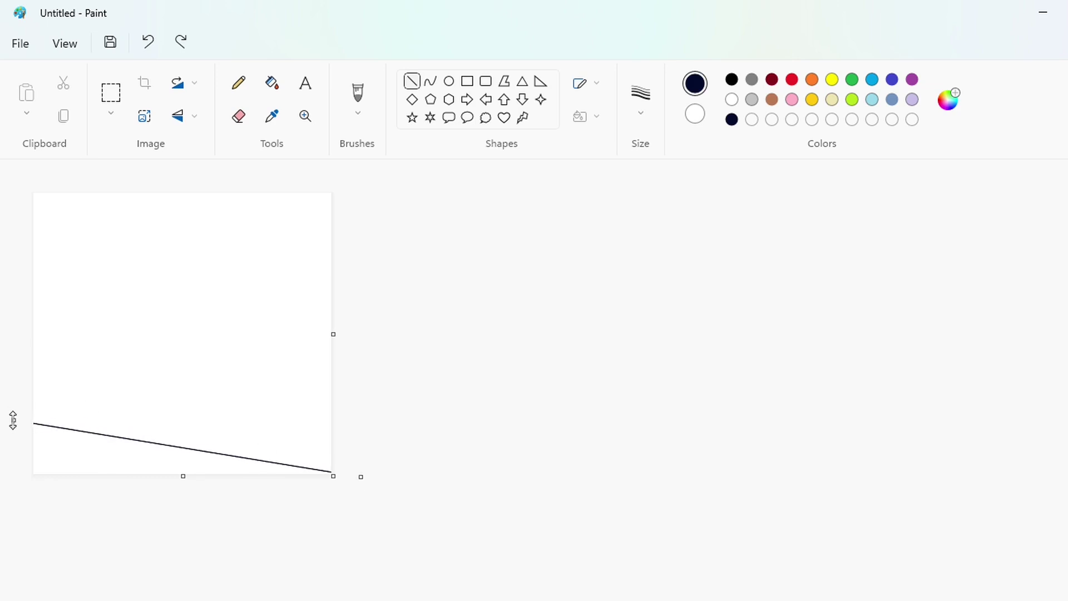
- Fill the area below the diagonal line with dark navy and add a parallel turquoise-blue band above it
left_click(272, 83)
left_click(118, 441)
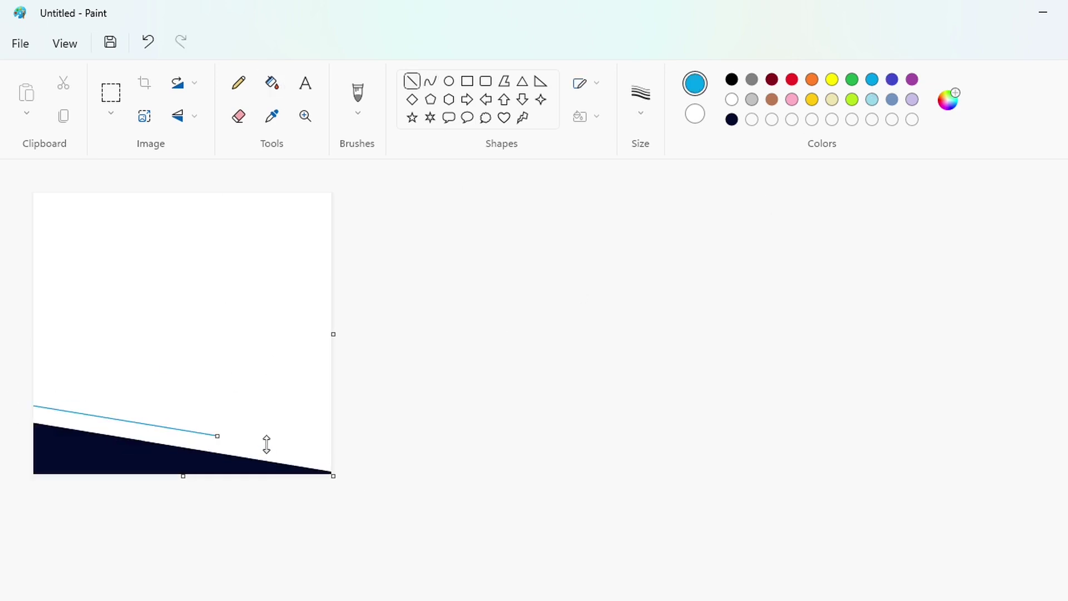
left_click_drag(267, 445, 389, 467)
left_click_drag(202, 434, 204, 435)
left_click(272, 83)
left_click(156, 433)
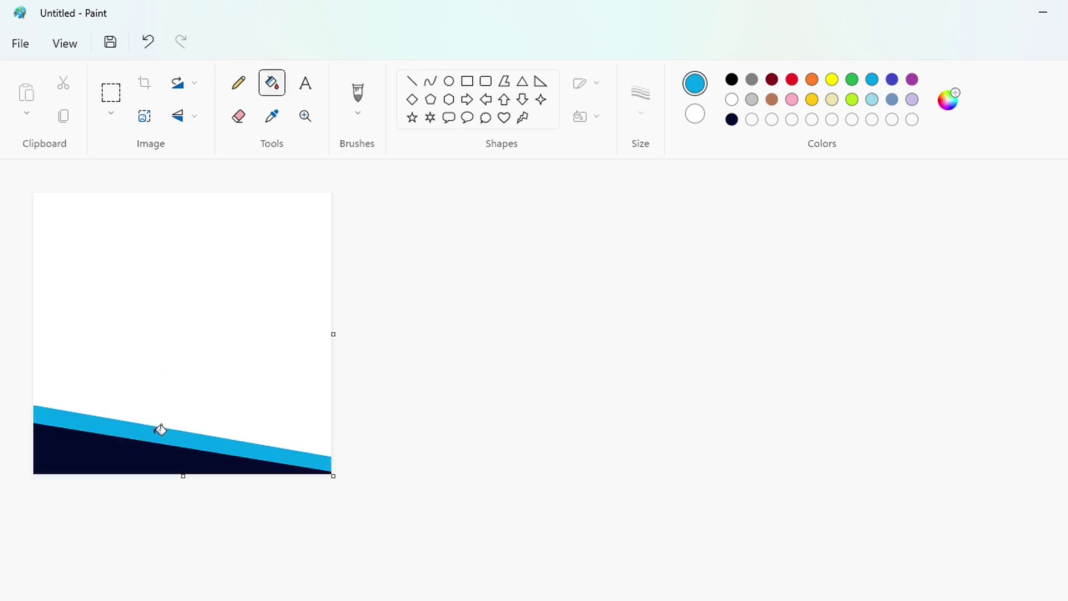
- Create a custom dark green and add a diagonal band of it above the blue one
left_click(948, 101)
left_click_drag(627, 200, 629, 299)
left_click(452, 532)
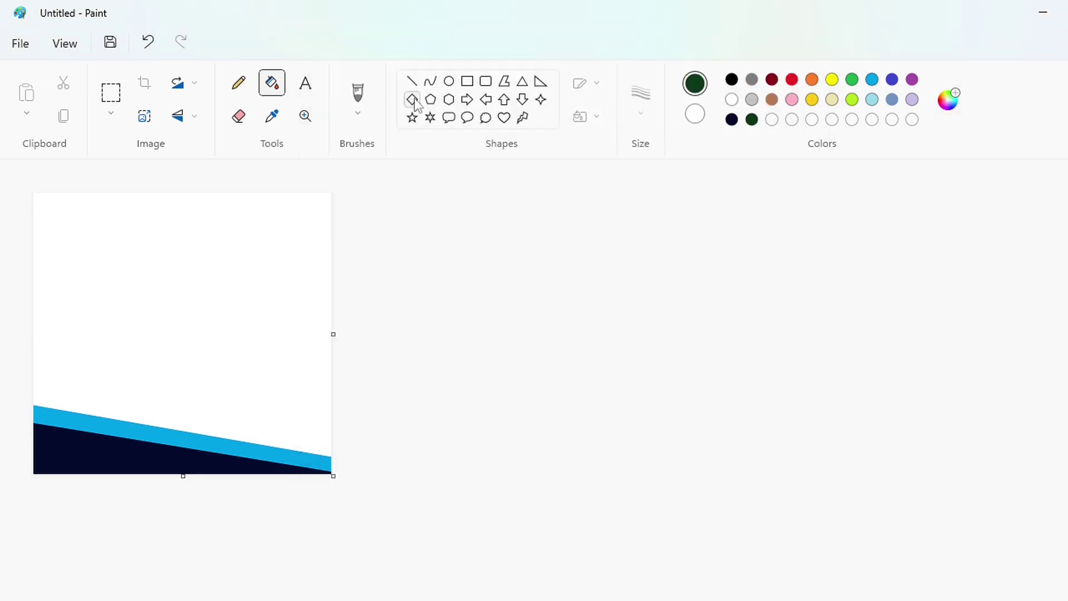
left_click(412, 82)
left_click_drag(118, 386, 433, 459)
mouse_move(117, 387)
left_mouse_down()
mouse_move(1, 371)
mouse_move(353, 429)
left_mouse_up()
left_click(273, 83)
left_click(198, 418)
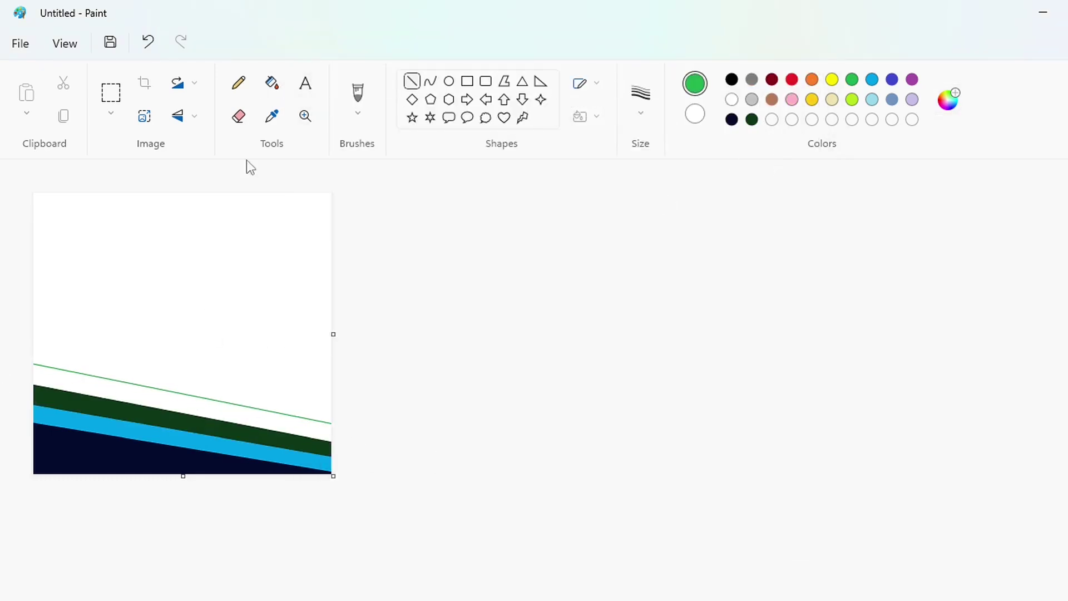
- Fill the outlined band above dark green with bright green and add a wider turquoise-blue band over it
left_click(272, 83)
left_click(195, 401)
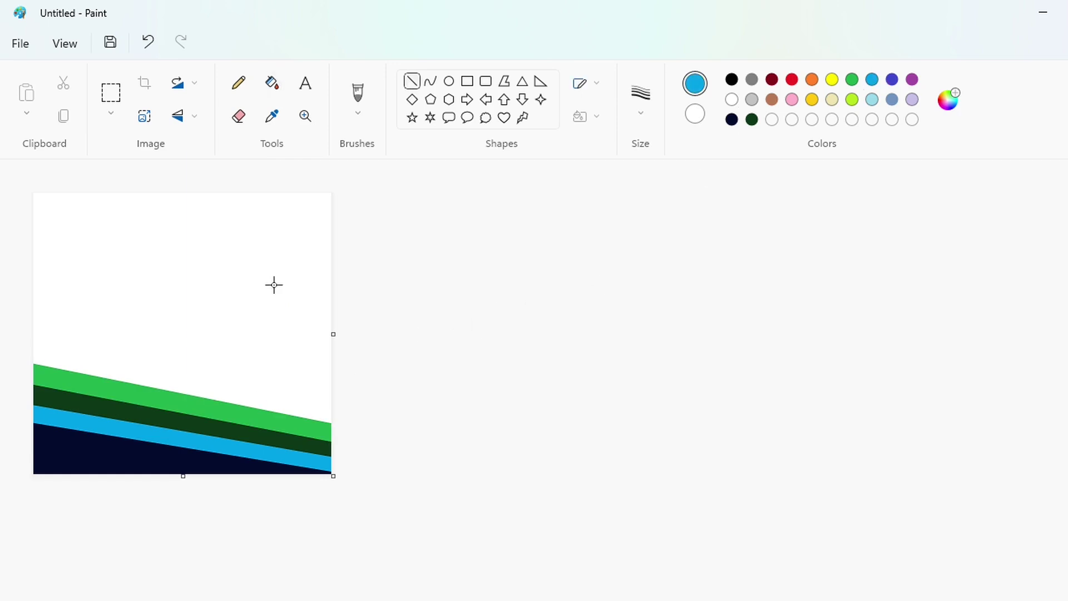
left_click_drag(234, 382, 353, 398)
left_click(272, 83)
left_click(211, 371)
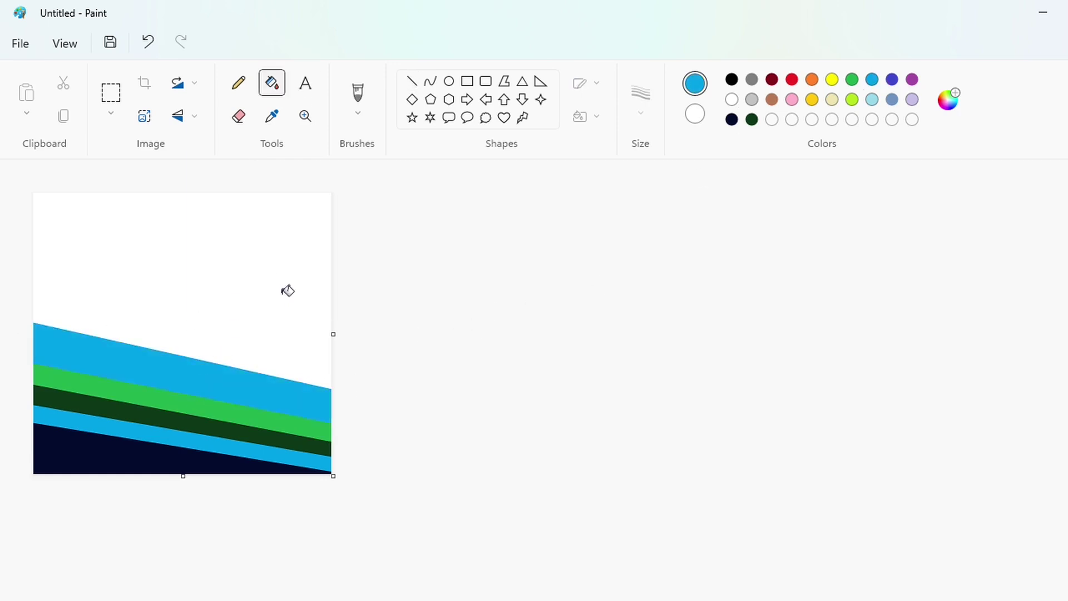
- Add a gold diagonal band above the wide blue band
left_click(812, 99)
left_click(411, 80)
left_click_drag(161, 319, 26, 287)
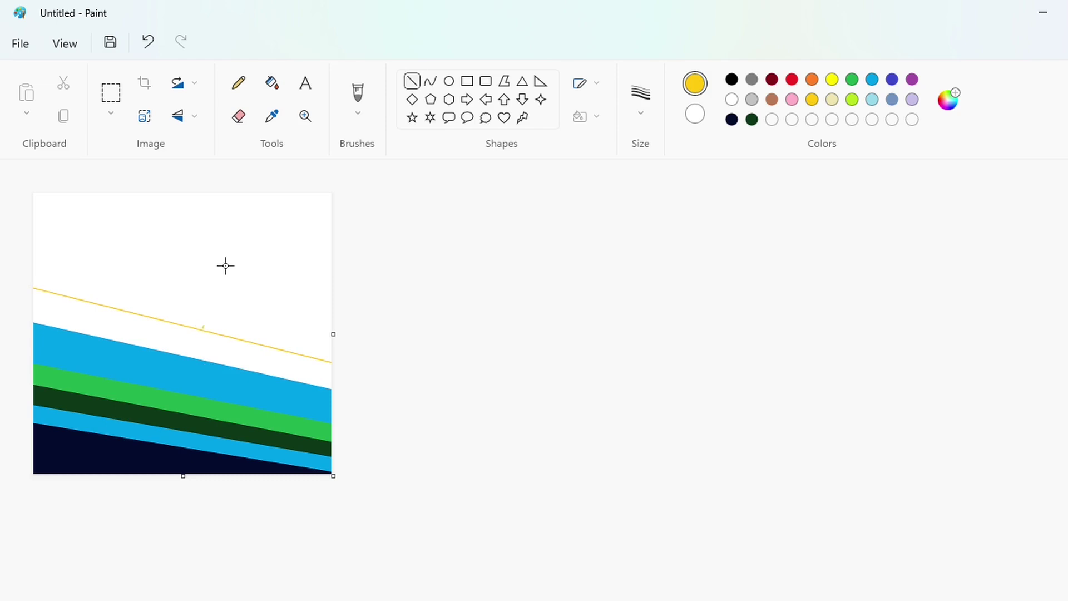
key("ctrl+z")
left_click_drag(183, 315, 2, 249)
left_click(272, 83)
left_click(199, 333)
- Add a narrow orange diagonal band above the gold one and fill a red band over it
mouse_move(208, 302)
left_mouse_down()
mouse_move(357, 349)
mouse_move(220, 311)
mouse_move(341, 325)
left_mouse_up()
left_click(273, 83)
left_click(199, 312)
left_click(272, 83)
left_click(256, 304)
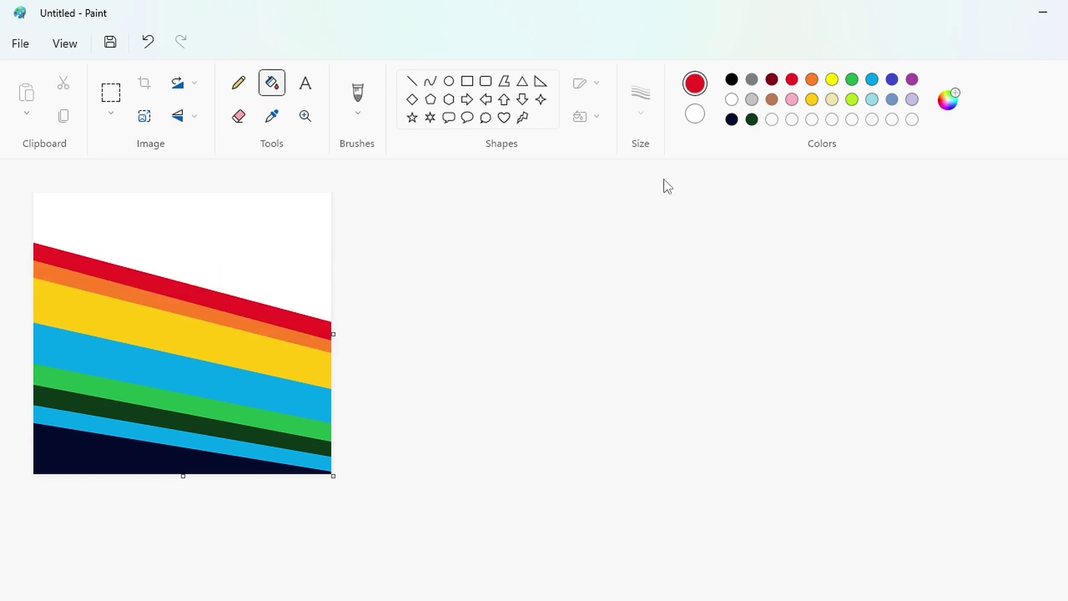
- Add a dark red diagonal band above the red one and fill the remaining white area with purple
left_click_drag(231, 274, 356, 314)
left_click(272, 83)
left_click(274, 290)
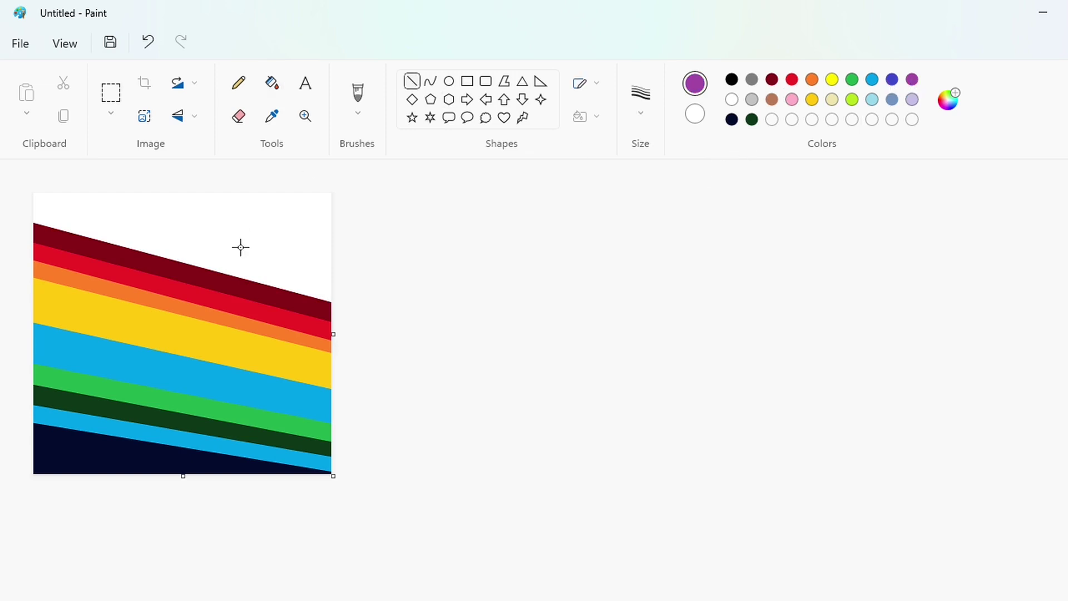
key("ctrl+z")
left_click(273, 83)
left_click(278, 244)
- Shrink the striped image to 1% of its width twice in a row, leaving the vertical scale at 100%
scroll(882, 536, "up", 1)
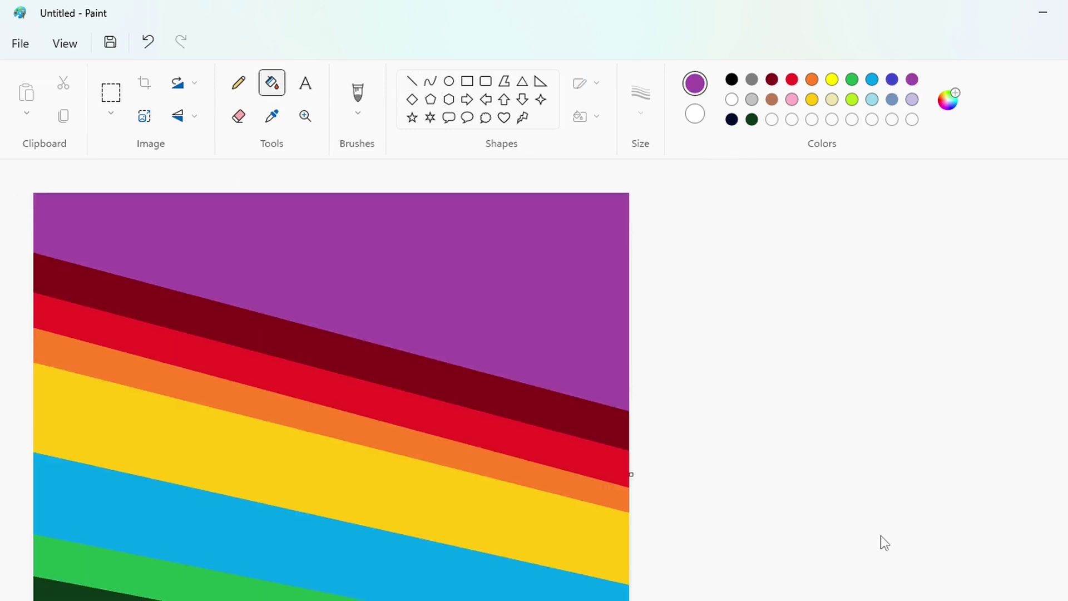
left_click(144, 116)
double_click(510, 305)
type("1")
left_click(518, 465)
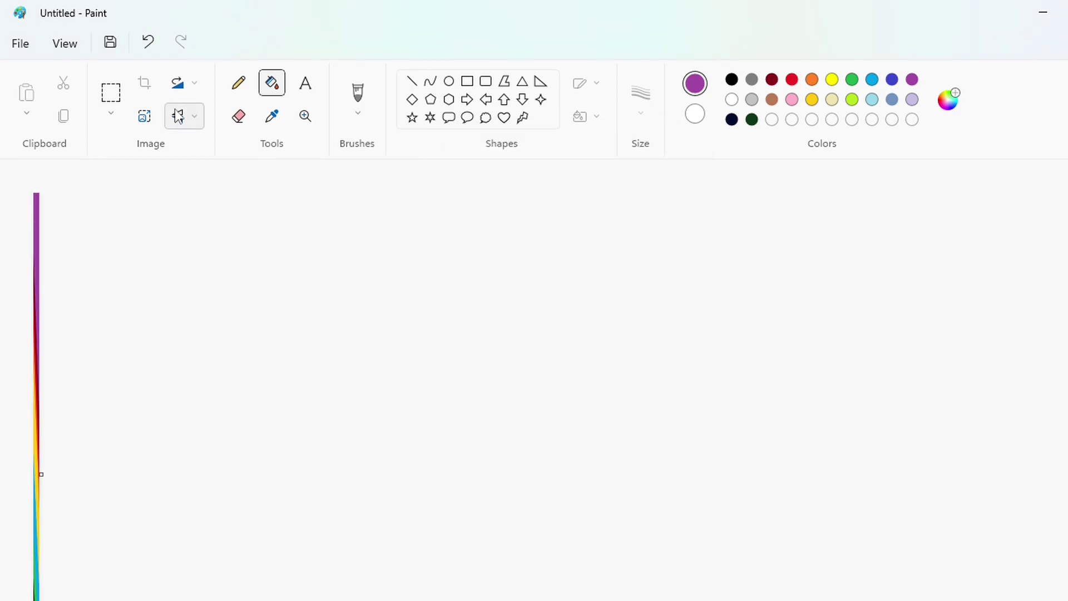
left_click(144, 116)
left_click(565, 305)
double_click(511, 306)
key("BackSpace")
type("1")
left_click(506, 466)
- Stretch the one-pixel-wide image horizontally to 500% twice, keeping the vertical scale at 100%
left_click(145, 116)
left_click(565, 306)
double_click(521, 305)
key("BackSpace")
type("500")
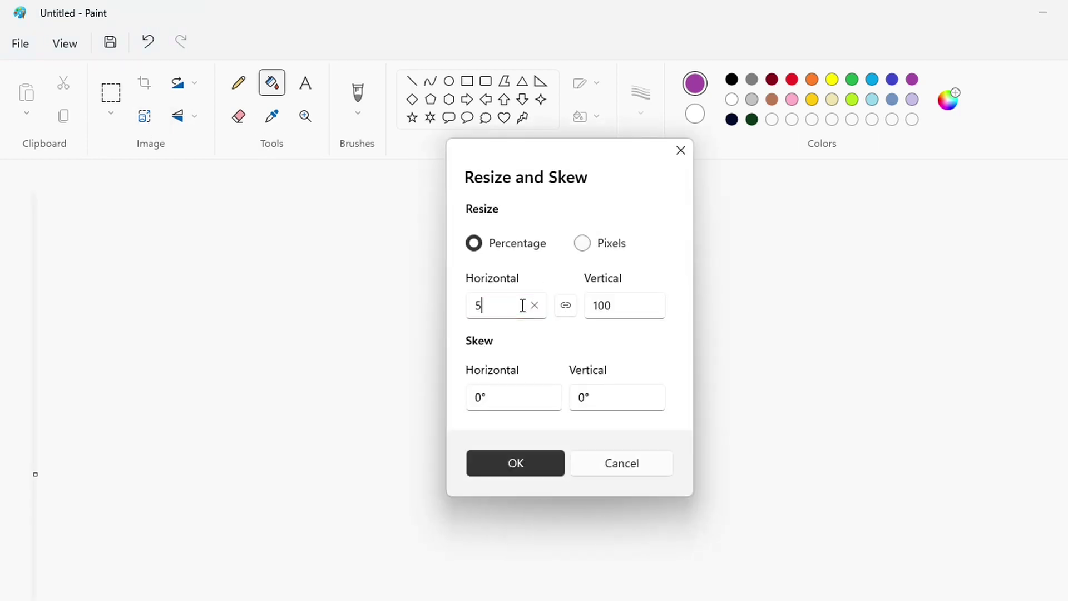
left_click(515, 465)
left_click(145, 117)
left_click(511, 308)
type("500")
key("Return")
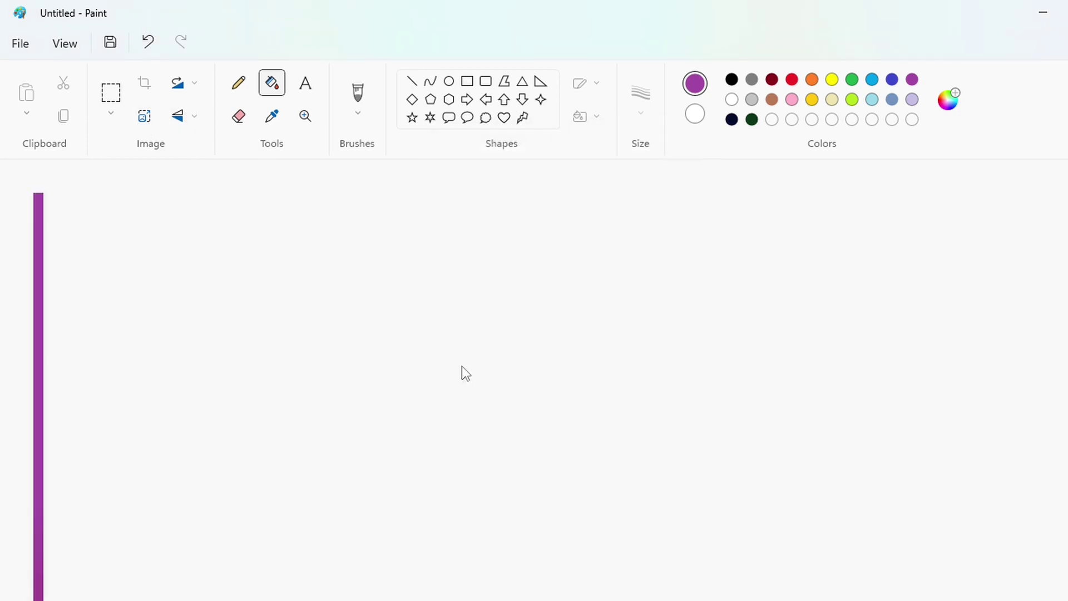
- Widen the gradient strip with two more 500% horizontal resizes
left_click(144, 117)
left_click(515, 307)
key("BackSpace")
type("500")
key("Return")
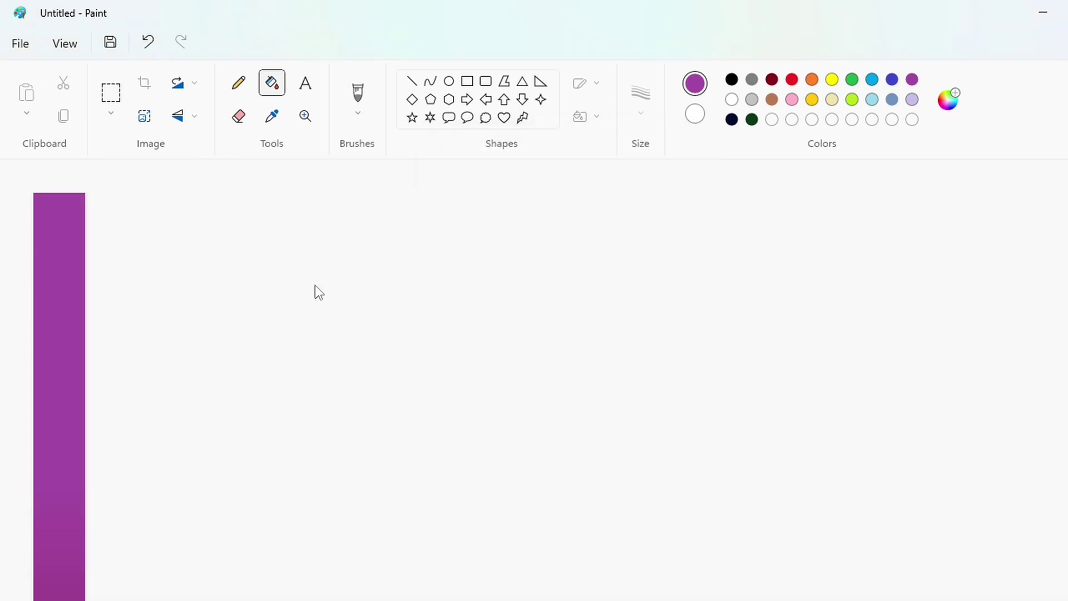
left_click(144, 116)
double_click(487, 306)
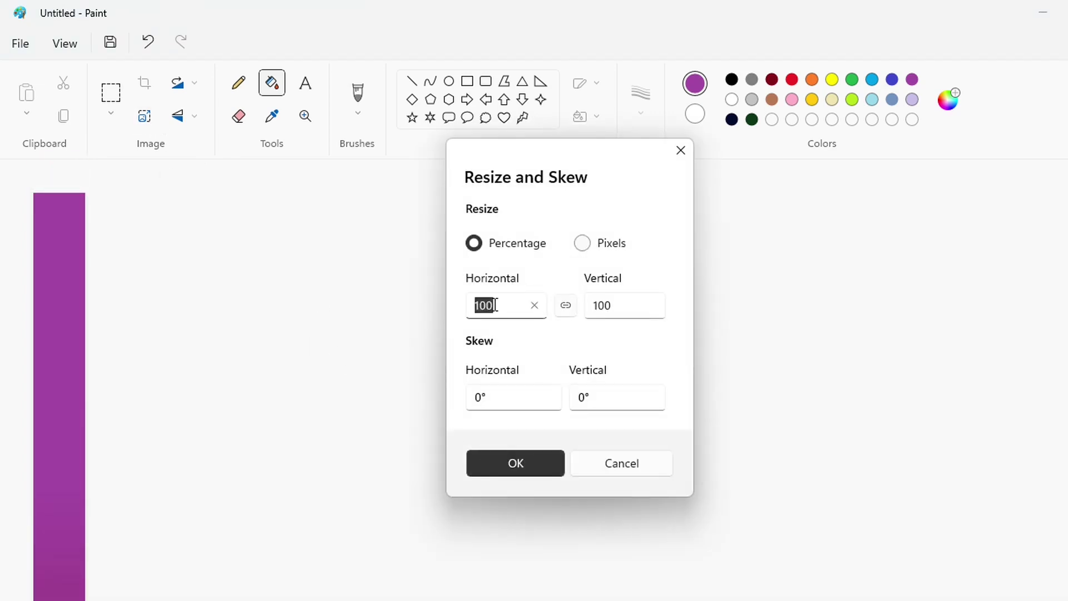
type("500")
left_click(535, 459)
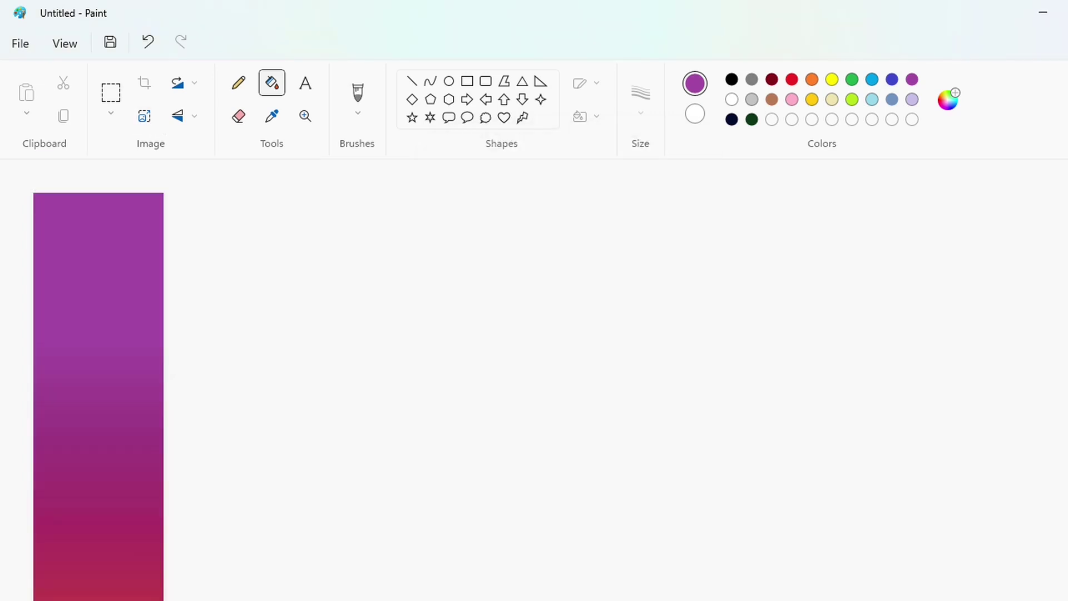
- Extend the canvas to the right to add a wide blank white area beside the gradient strip
left_click(904, 600)
left_click(904, 599)
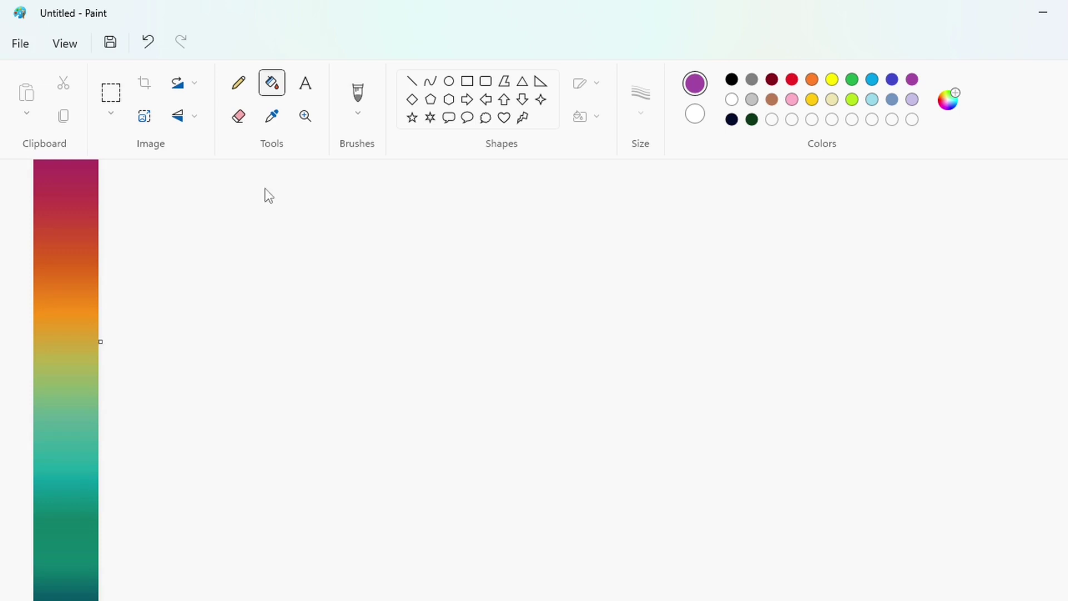
left_click_drag(307, 345, 1045, 356)
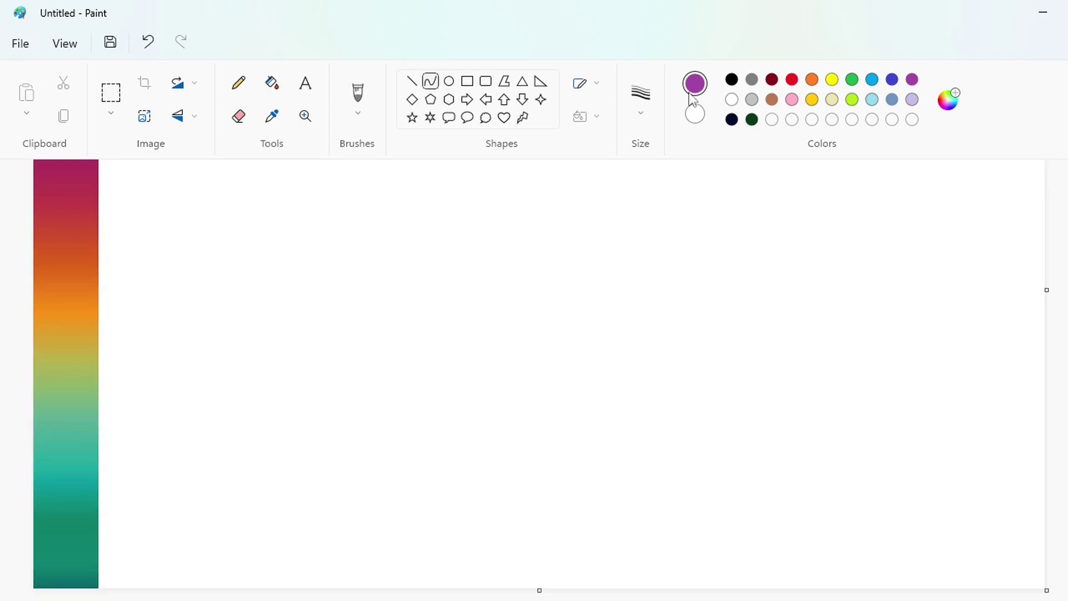
left_click_drag(331, 385, 795, 367)
left_click(646, 106)
mouse_move(458, 400)
left_mouse_down()
mouse_move(454, 375)
mouse_move(641, 351)
left_mouse_up()
key("ctrl+z")
- Draw a long, shallow black curve arching upward across the blank canvas area
left_click_drag(336, 376, 781, 366)
mouse_move(423, 375)
left_mouse_down()
mouse_move(424, 353)
mouse_move(616, 342)
left_mouse_up()
left_click(722, 439)
scroll(670, 587, "up", 1)
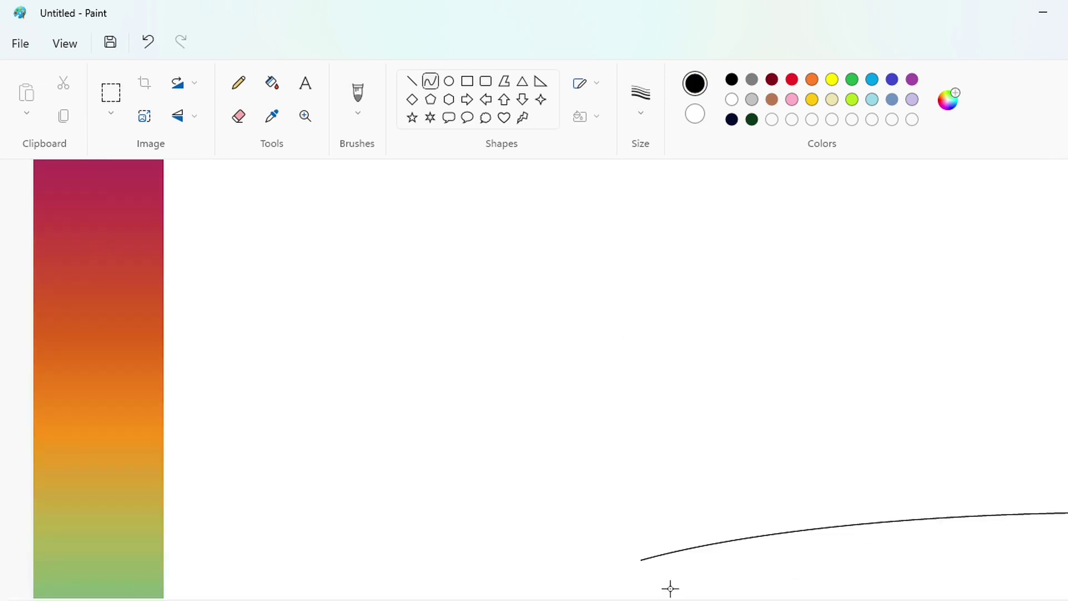
scroll(670, 586, "right", 5)
mouse_move(114, 543)
left_mouse_down()
mouse_move(919, 467)
mouse_move(1010, 513)
left_mouse_up()
left_click_drag(328, 527, 659, 463)
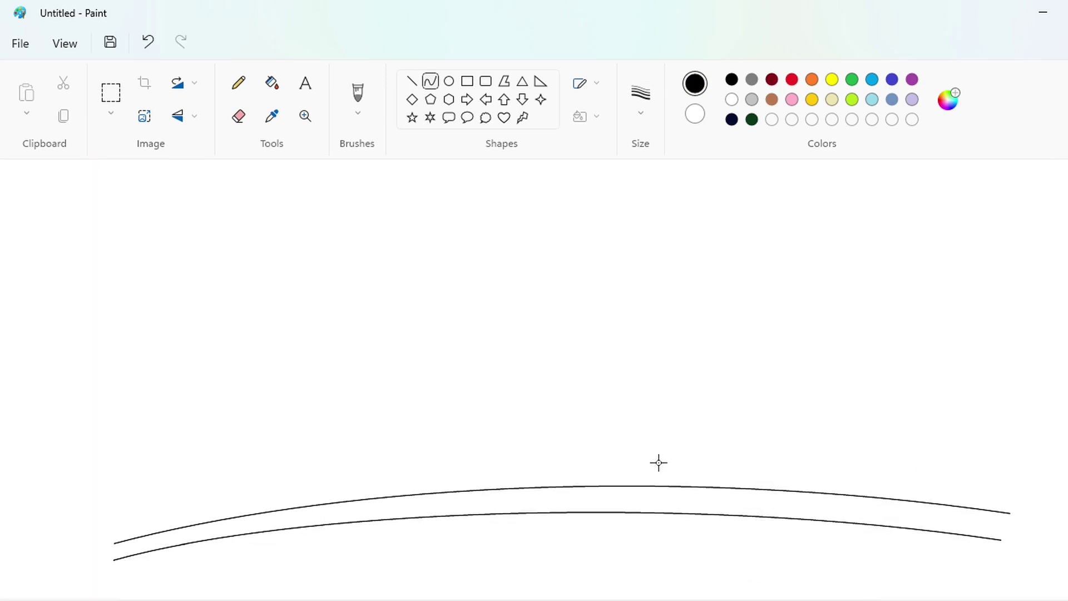
left_click(662, 450)
key("ctrl+z")
- Draw a second arc just above the first and turn the space between them into a solid black band with straight ends
left_click_drag(114, 543, 1000, 506)
left_click(368, 485)
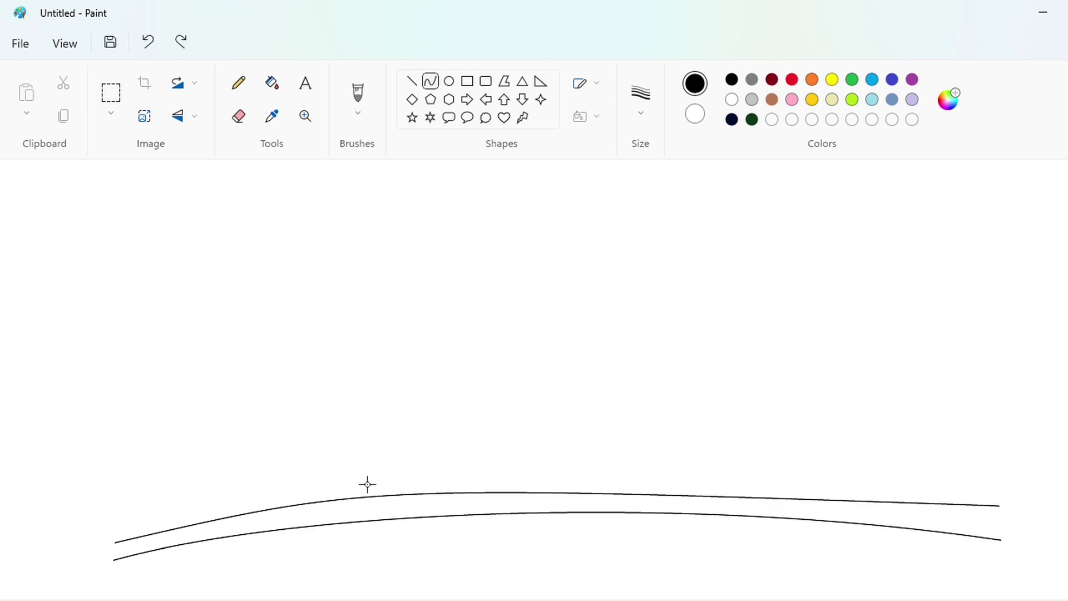
left_click(705, 462)
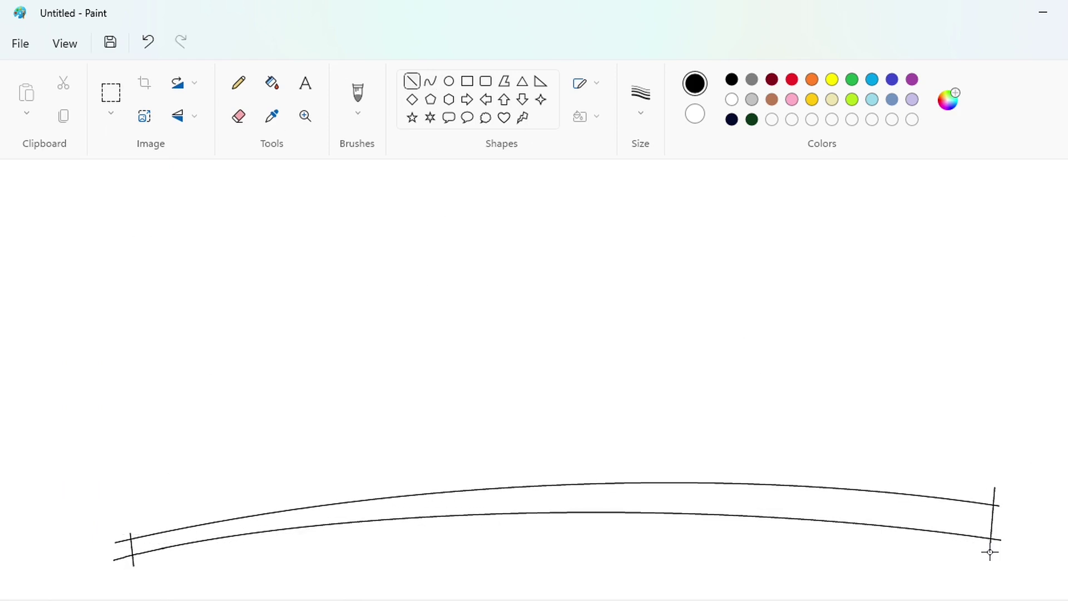
left_click(537, 498)
left_click(467, 81)
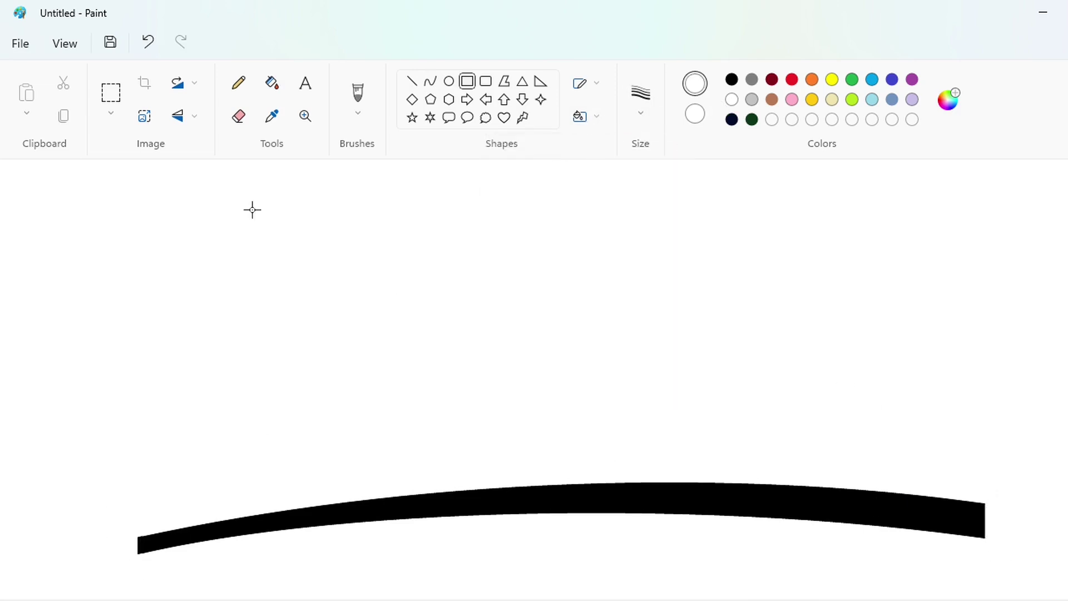
- Draw a purple-outlined rectangle with no fill around the curved black band
left_click(111, 93)
left_click(467, 82)
mouse_move(40, 401)
left_mouse_down()
mouse_move(229, 510)
mouse_move(1067, 600)
left_mouse_up()
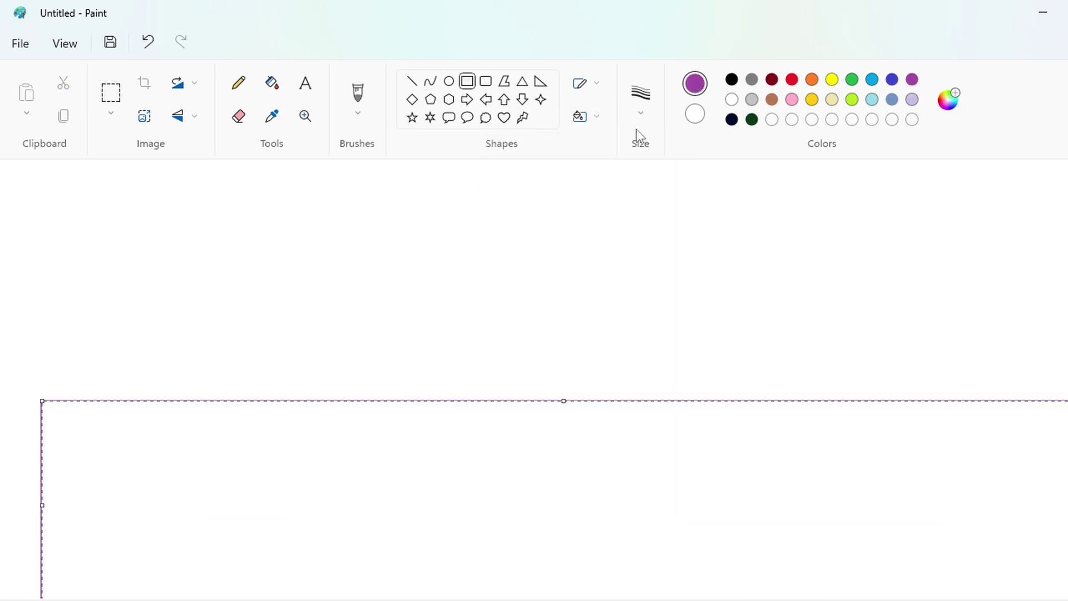
left_click(587, 116)
left_click(556, 150)
left_click(524, 230)
- Fill the rectangle's background with purple and the curved band inside it with white
left_click(272, 83)
left_click(379, 445)
left_click(731, 99)
left_click(730, 491)
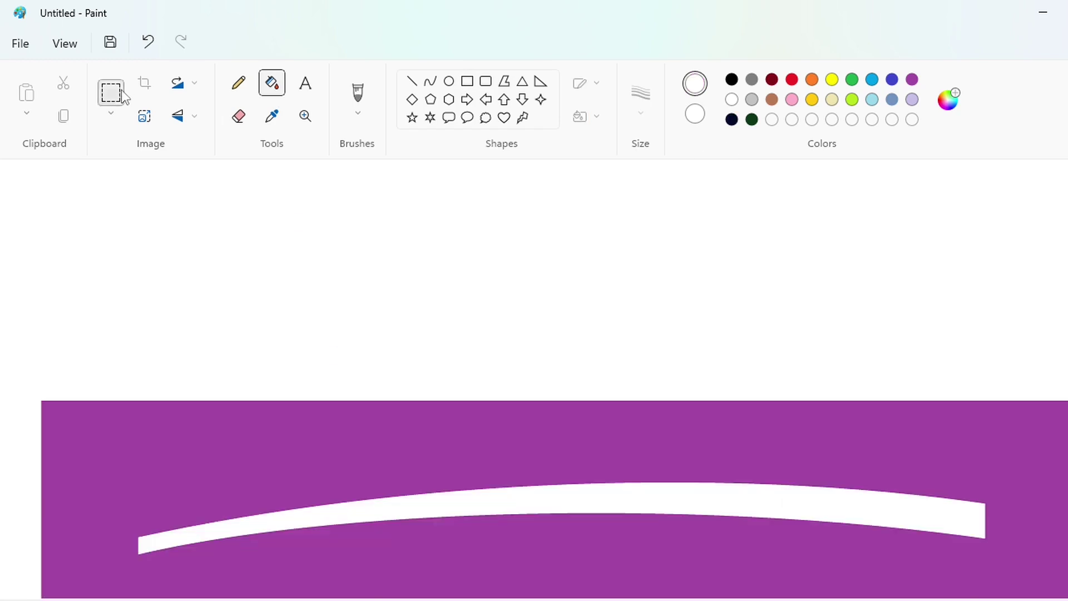
- Select and copy the purple rectangle containing the white curved band
left_click_drag(1022, 590, 1023, 590)
key("ctrl+c")
key("Escape")
scroll(294, 426, "down", 1)
scroll(293, 427, "up", 2)
scroll(293, 426, "down", 2)
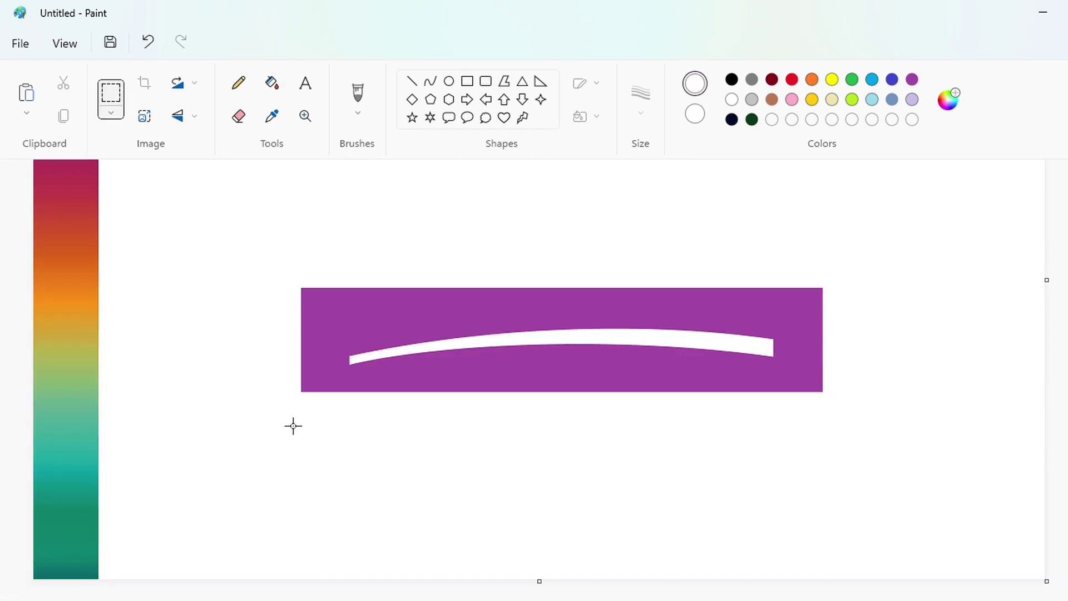
key("ctrl+v")
left_click(178, 84)
left_click(182, 141)
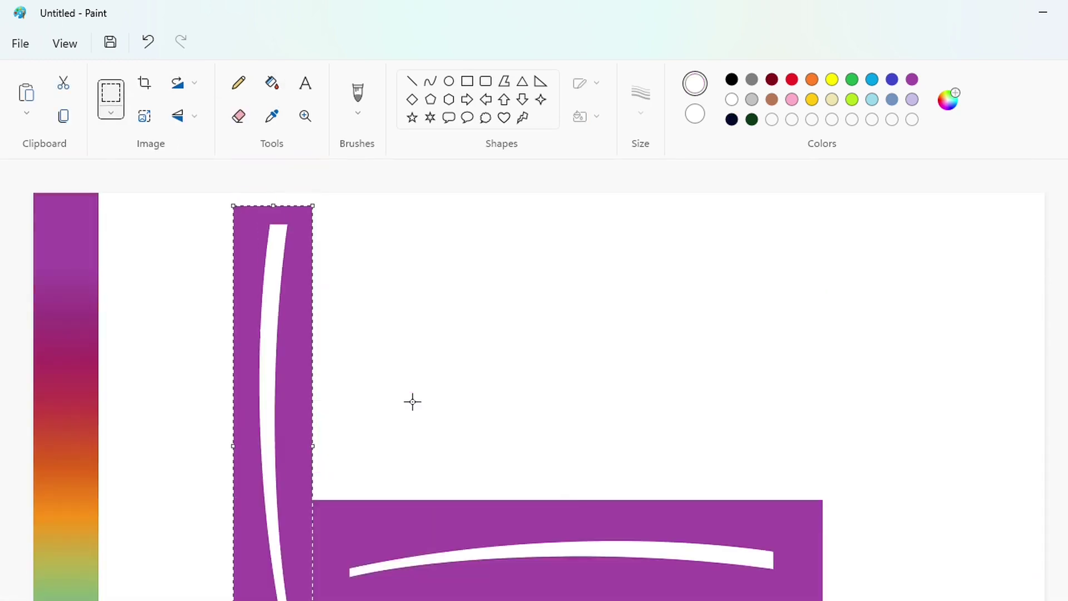
scroll(410, 401, "down", 2)
scroll(328, 465, "up", 2)
scroll(354, 454, "down", 2)
scroll(357, 453, "up", 2)
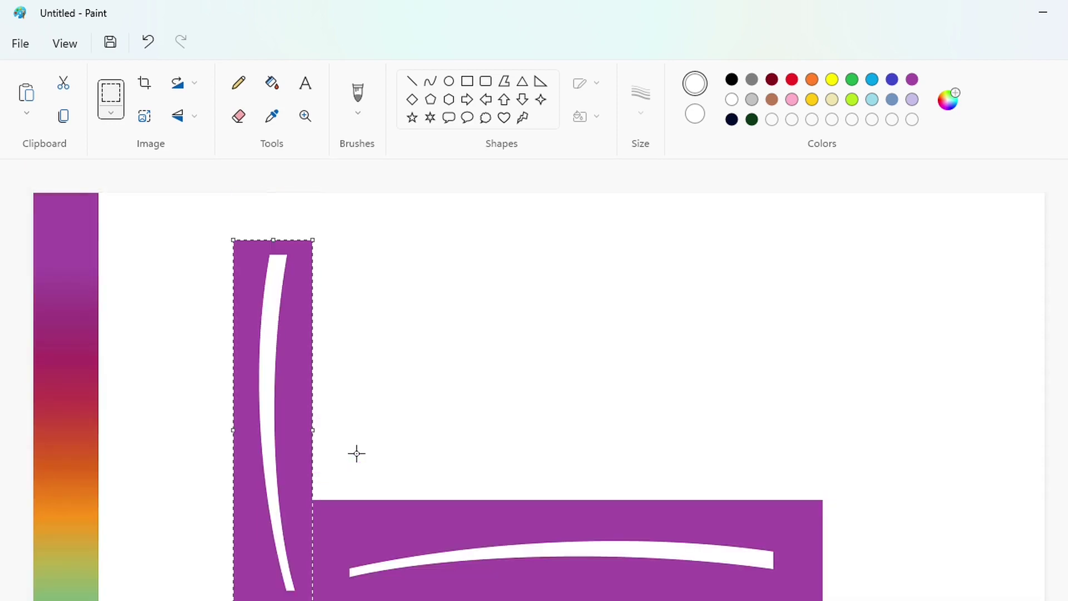
scroll(300, 452, "down", 2)
key("ctrl+z")
- Paste the copied purple rectangle, rotated left 90°, onto the gradient strip
key("ctrl+v")
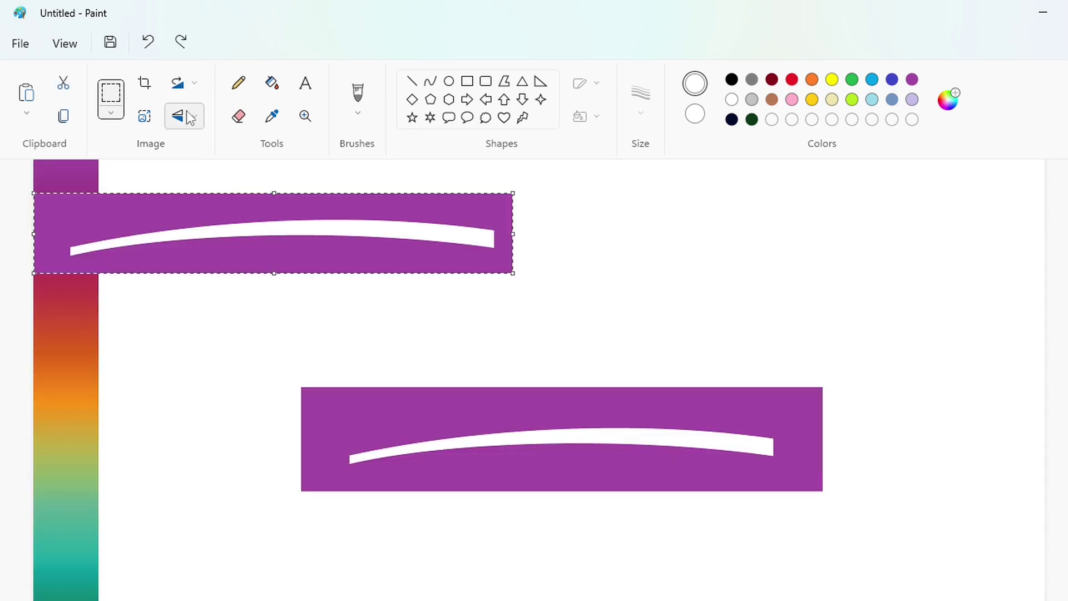
left_click(178, 84)
left_click(181, 141)
left_click_drag(335, 521, 336, 521)
left_click_drag(287, 236, 100, 369)
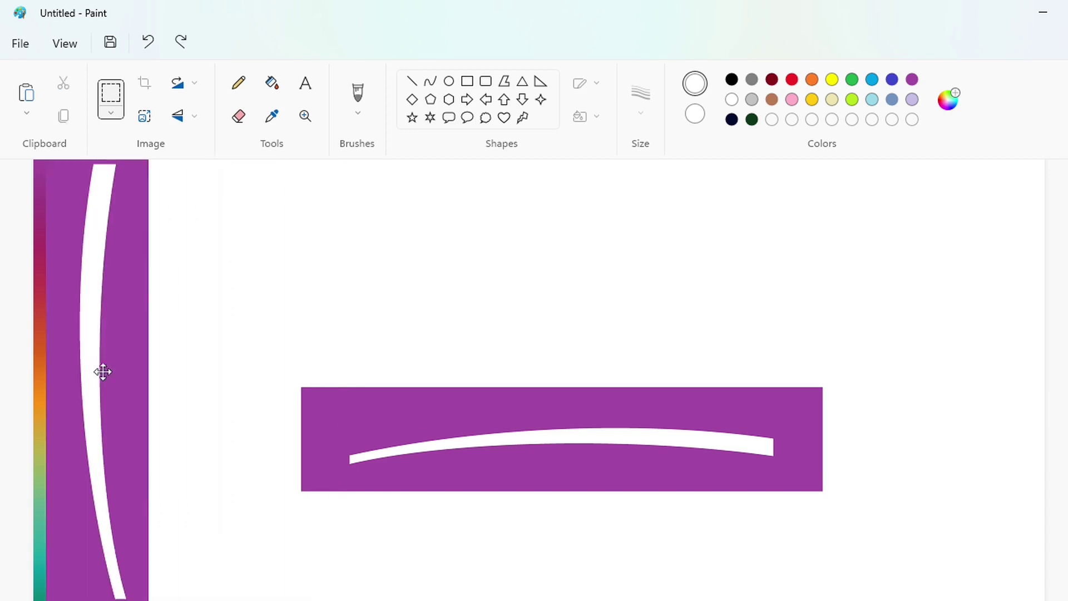
- Make the selection transparent and fit it over the gradient strip so the colours fill the curved cut-out
left_click(111, 113)
left_click(119, 249)
left_click_drag(104, 315, 79, 341)
left_click(264, 345)
key("ctrl+z")
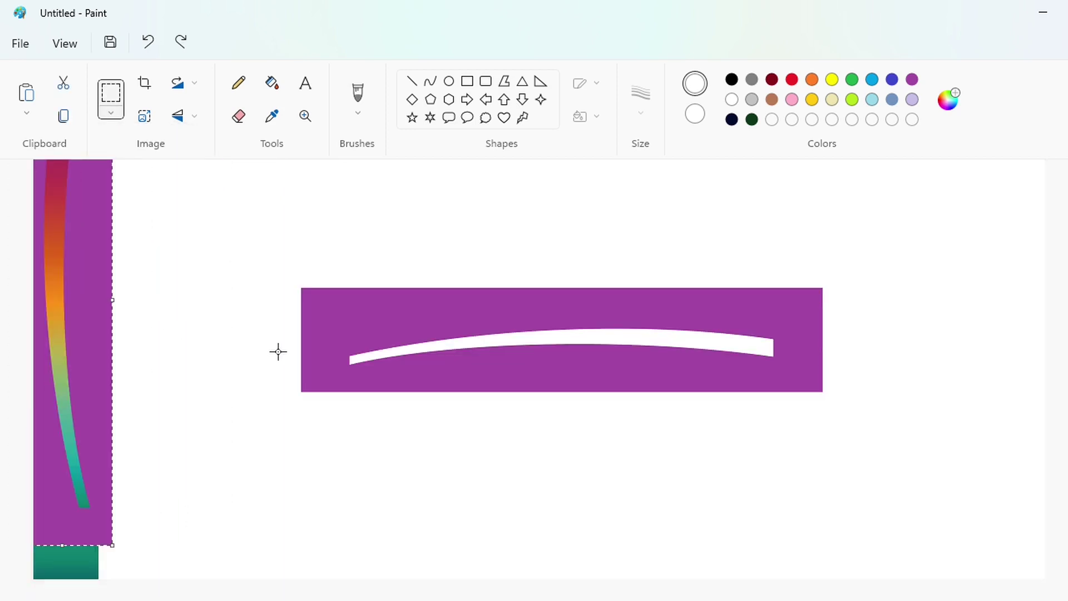
scroll(278, 352, "up", 4)
left_click(278, 352)
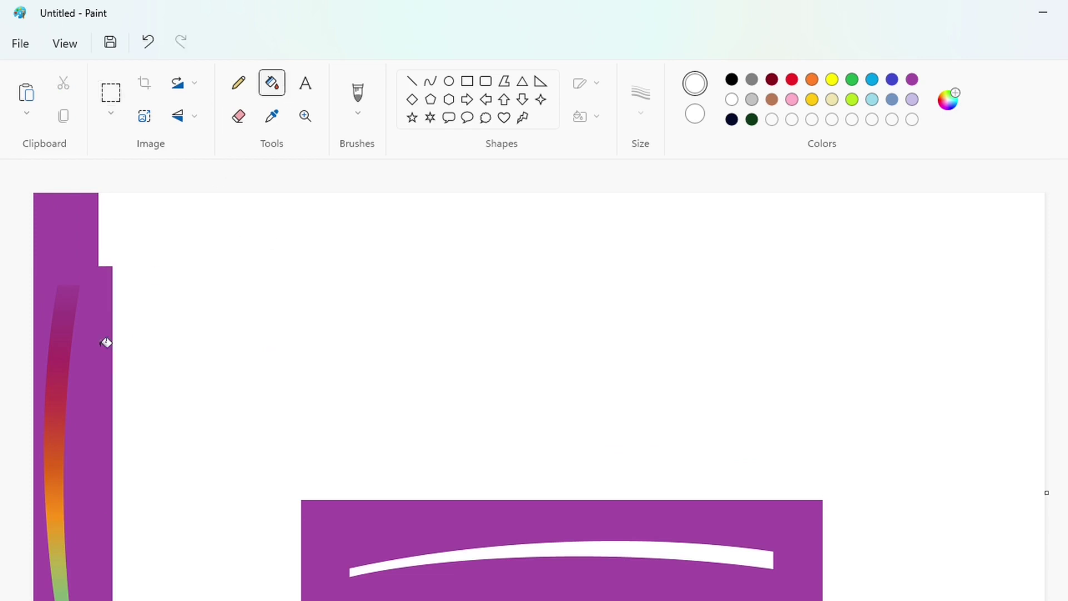
- Fill the purple area surrounding the rainbow-gradient curve with white
left_click(106, 342)
scroll(134, 376, "down", 2)
scroll(134, 375, "up", 1)
- Crop the canvas down to a small blank rectangle by reducing its width and height
left_click(111, 93)
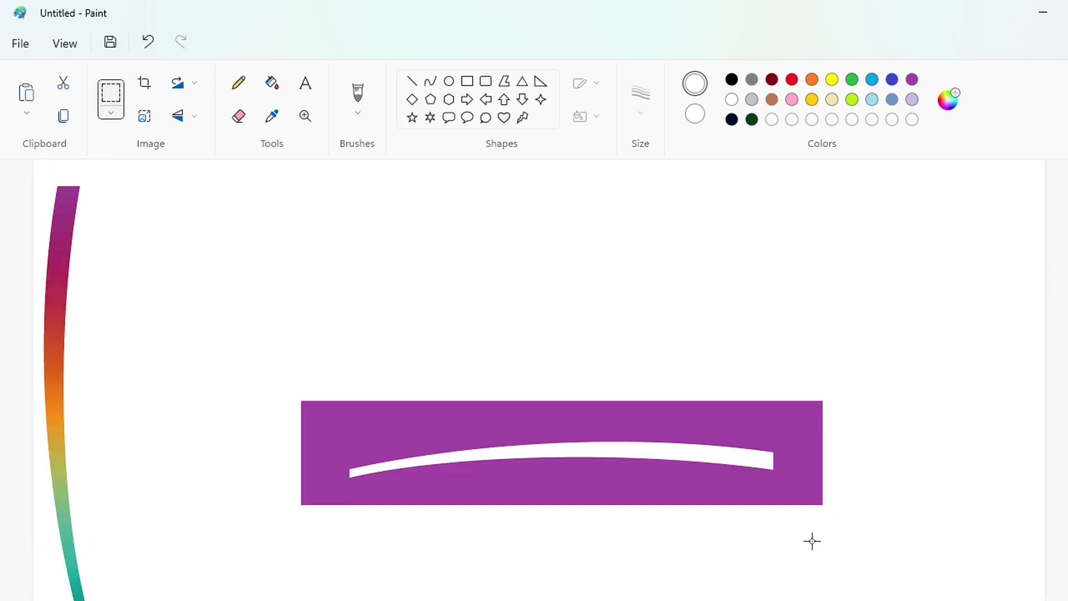
left_click_drag(1040, 395, 172, 360)
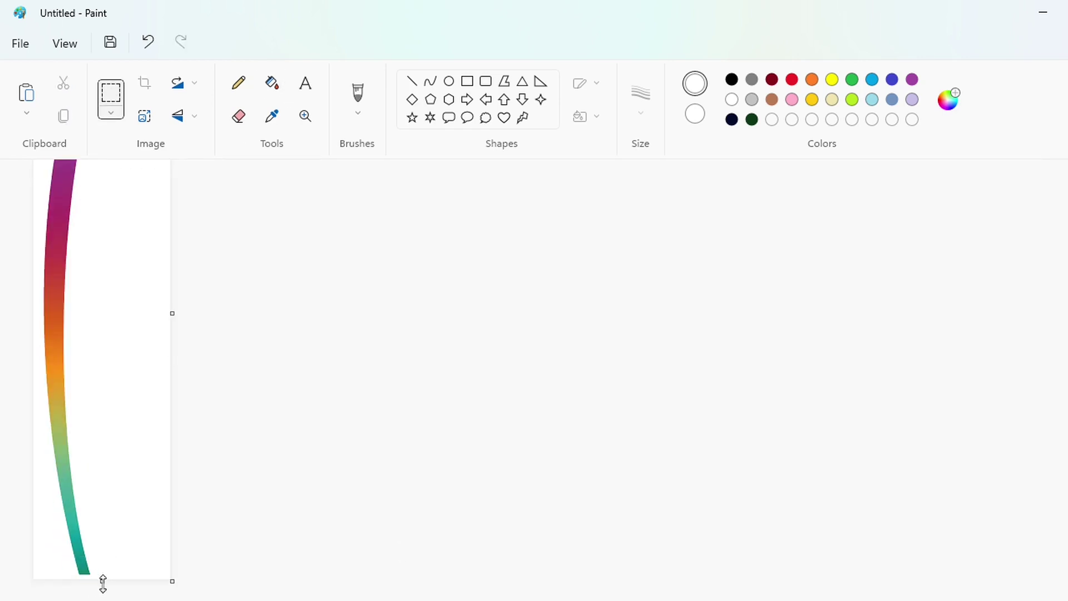
left_click_drag(101, 581, 102, 232)
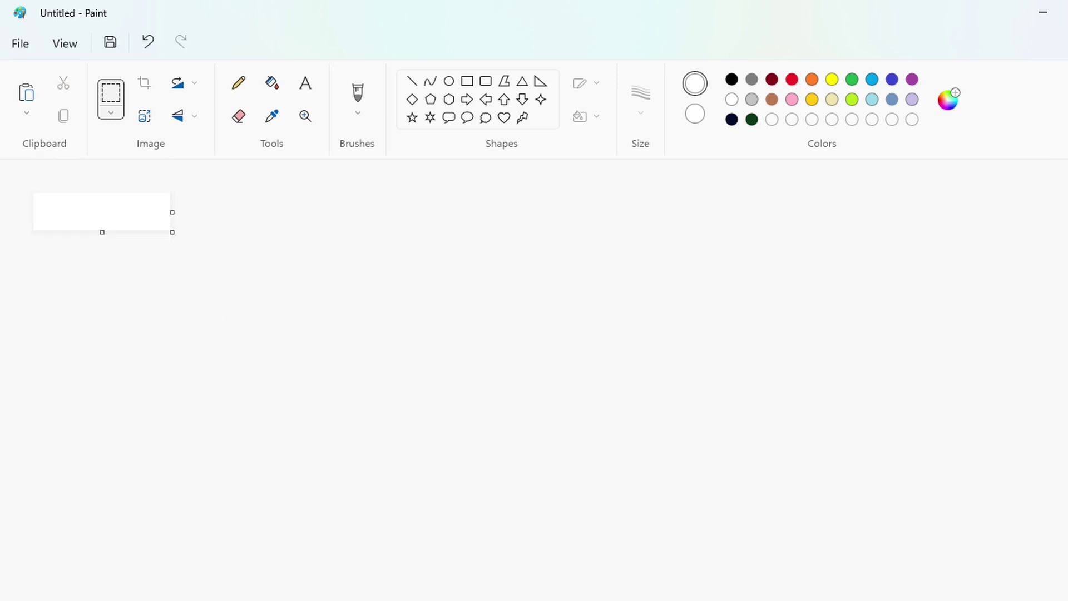
left_click_drag(583, 345, 1066, 582)
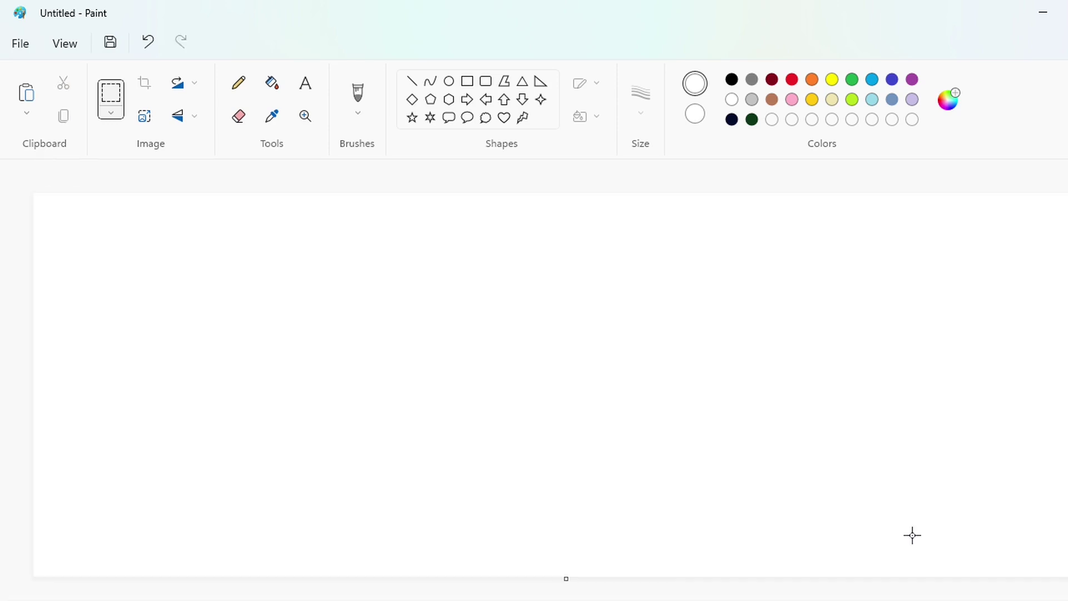
key("ctrl+v")
key("ctrl+z")
key("ctrl+z")
scroll(968, 595, "down", 3)
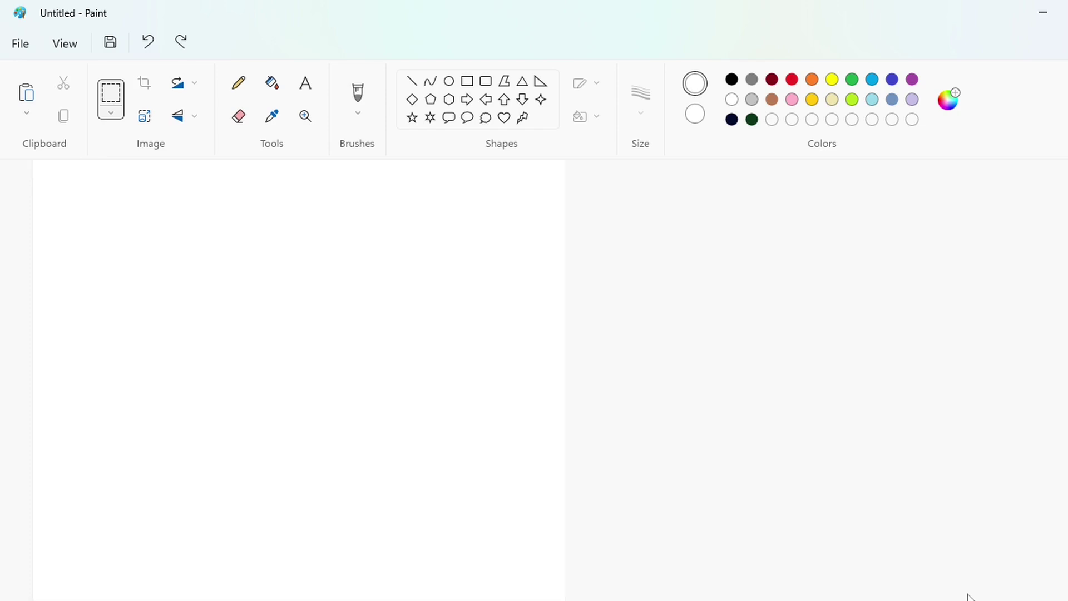
- Enlarge the blank canvas into a wide rectangle that extends past the visible work area
left_click_drag(567, 581, 1067, 562)
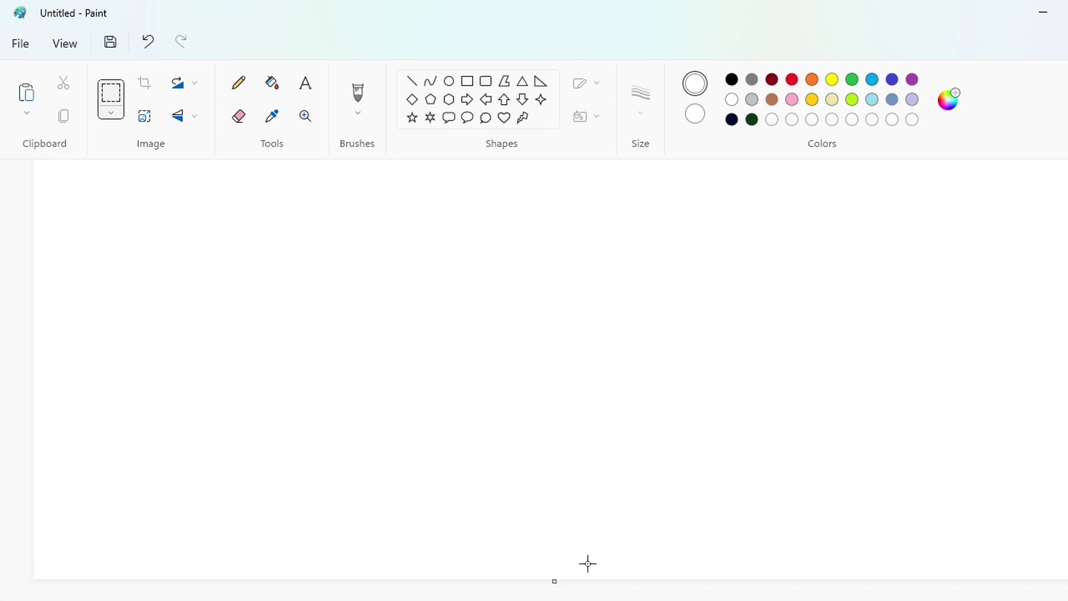
left_click_drag(555, 581, 556, 451)
left_click_drag(1067, 531, 1067, 578)
- Paste the copied rainbow-gradient curve and rotate it right 90° so it arches upward
key("ctrl+v")
left_click(179, 84)
left_click(174, 141)
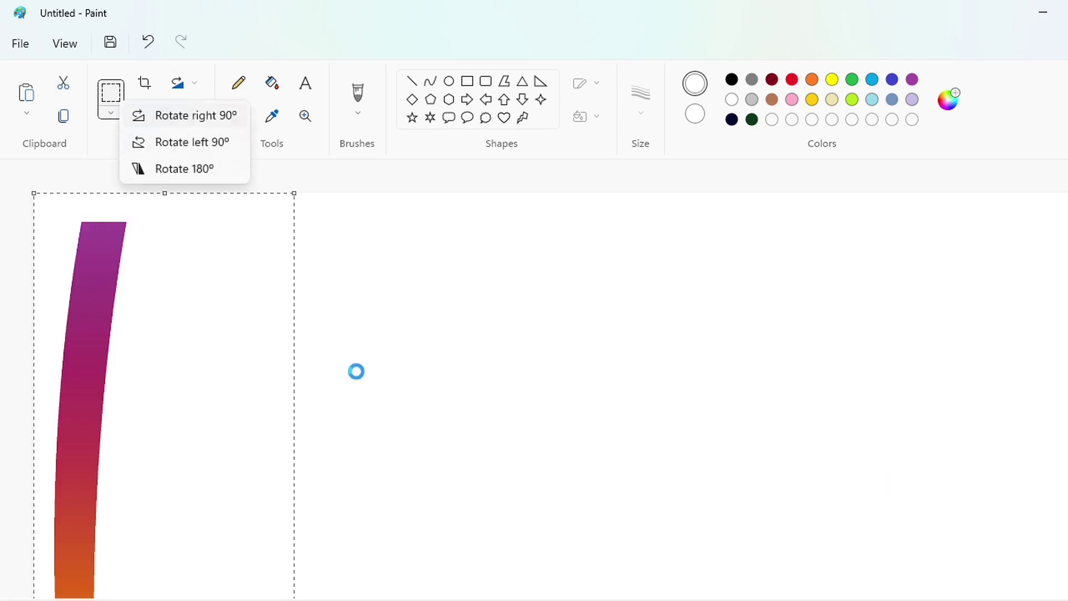
- Scale the rotated gradient curve down, place it below the middle of the canvas and extend the canvas height slightly
left_click_drag(90, 434, 419, 409)
left_click_drag(216, 479, 209, 479)
mouse_move(700, 483)
left_mouse_down()
mouse_move(627, 494)
mouse_move(606, 465)
left_mouse_up()
left_click_drag(1045, 330, 540, 469)
left_click_drag(346, 515, 493, 439)
left_click(873, 484)
scroll(873, 483, "down", 5)
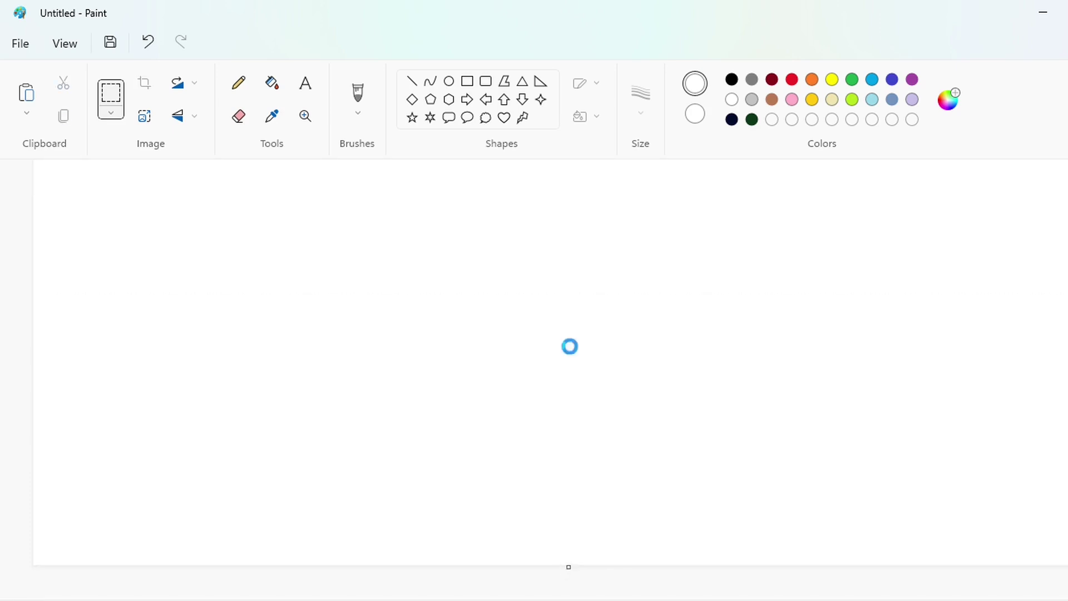
left_click_drag(569, 491, 582, 571)
- Add the black text "Crayola" in Futura Extra, starting at the gradient curve's green end
left_click(305, 83)
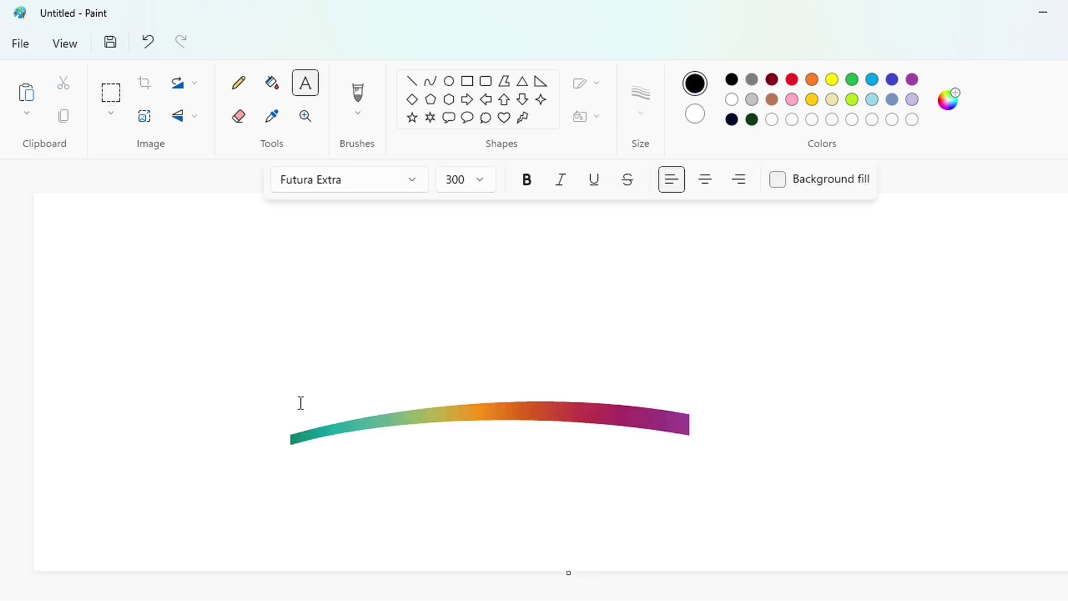
left_click(295, 413)
type("Crayola")
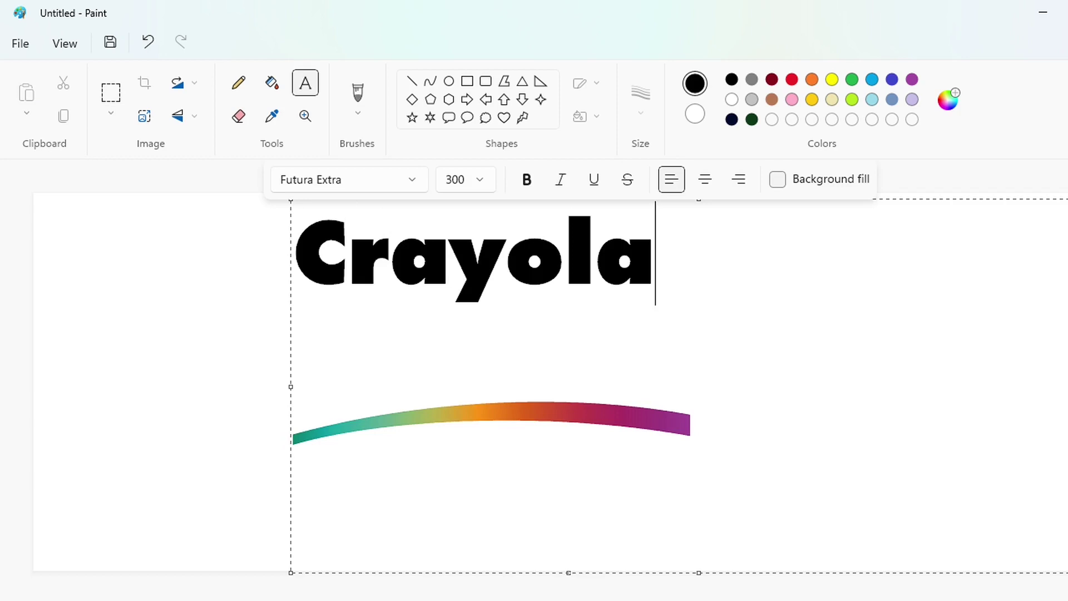
- Move the text box's upper corner down and outward and set the Crayola text to size 450, sitting over the gradient curve
left_click_drag(291, 199, 248, 273)
key("ctrl+a")
left_click(483, 182)
type("350")
key("Return")
left_click(805, 330)
key("ctrl+a")
left_click(482, 187)
type("450")
key("Return")
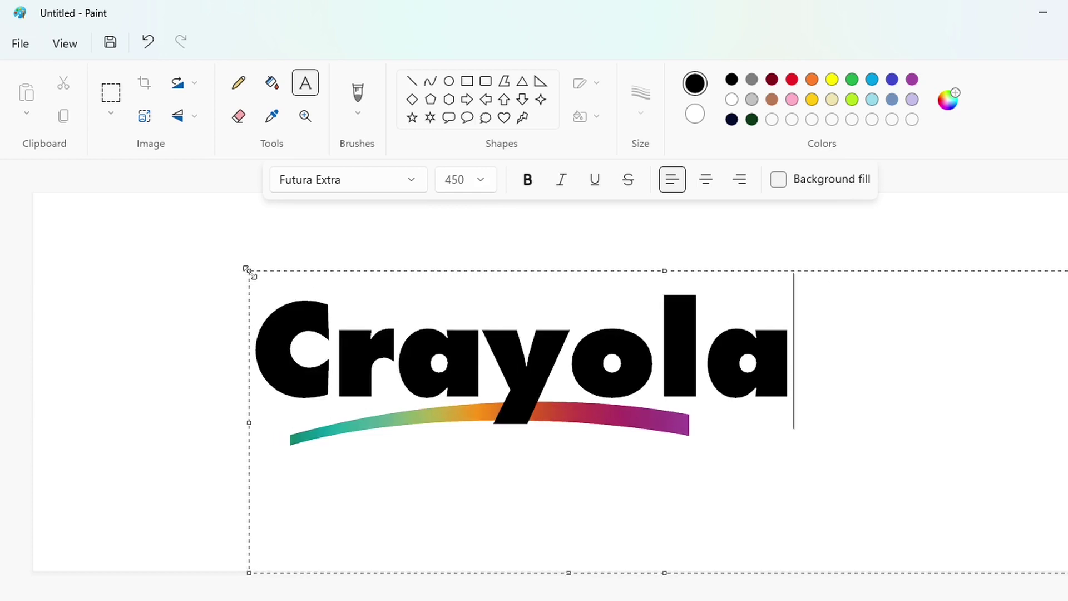
left_click(151, 342)
left_click(467, 80)
mouse_move(64, 249)
left_mouse_down()
mouse_move(215, 499)
mouse_move(239, 513)
left_mouse_up()
left_click_drag(148, 514, 165, 493)
left_click(537, 535)
key("ctrl+z")
- Draw a black rectangle frame around the Crayola text and gradient curve, bringing its upper and lower edges closer to them
left_click_drag(106, 233, 946, 510)
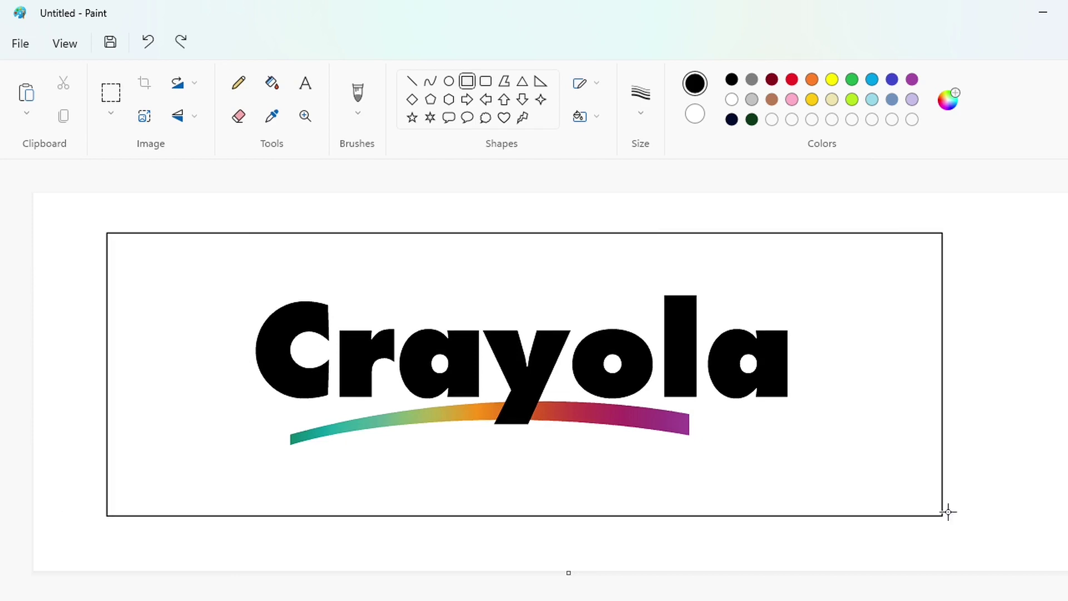
left_click_drag(528, 512, 528, 463)
left_click_drag(532, 231, 533, 258)
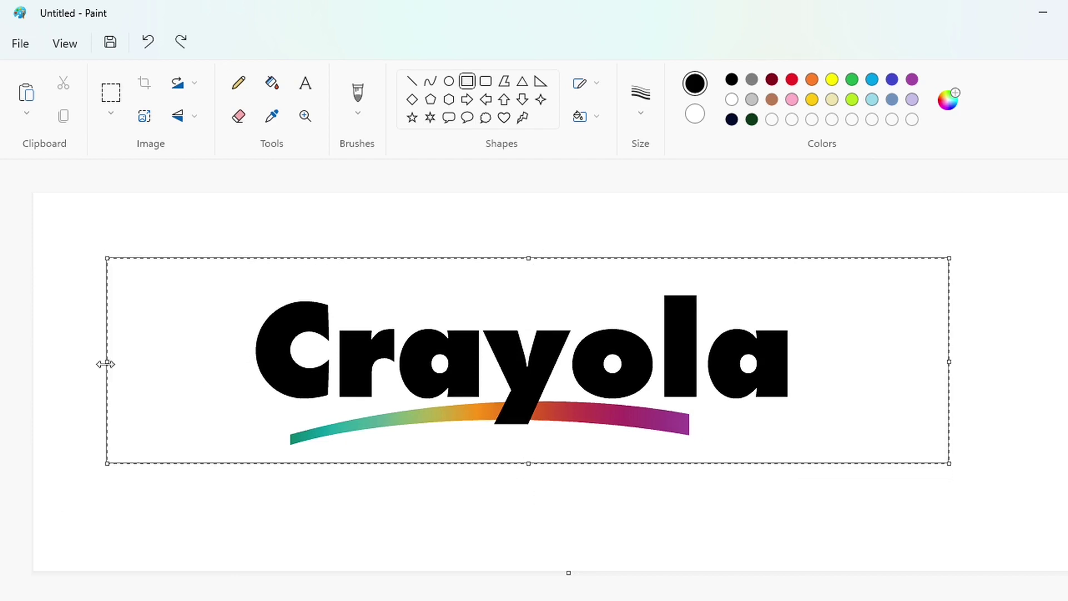
mouse_move(106, 362)
left_mouse_down()
mouse_move(118, 362)
mouse_move(97, 362)
left_mouse_up()
left_click(500, 593)
scroll(501, 593, "up", 1)
scroll(501, 378, "up", 1)
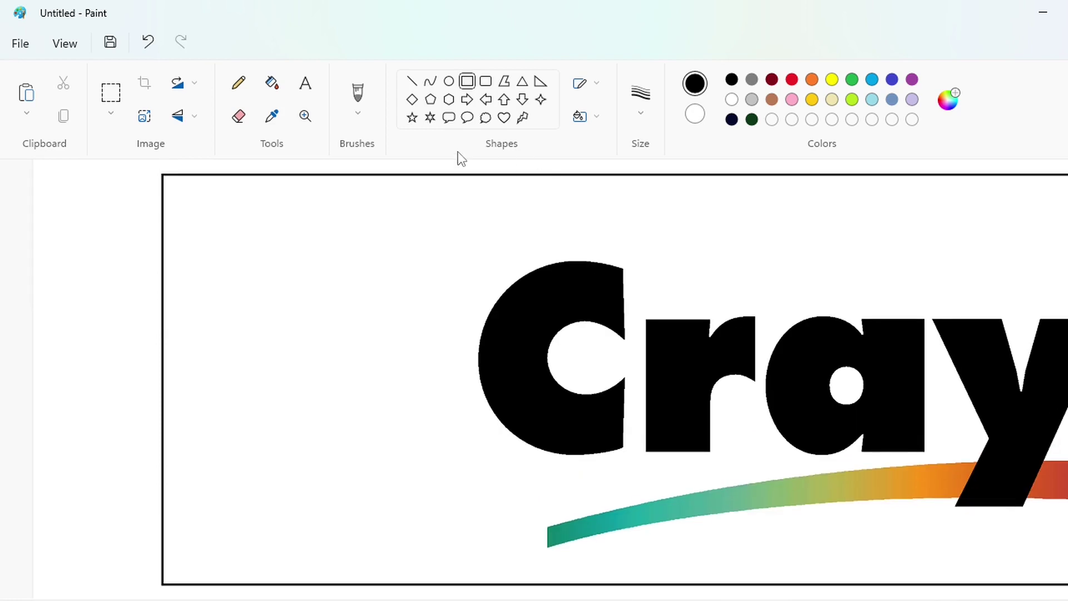
left_click_drag(177, 194, 406, 529)
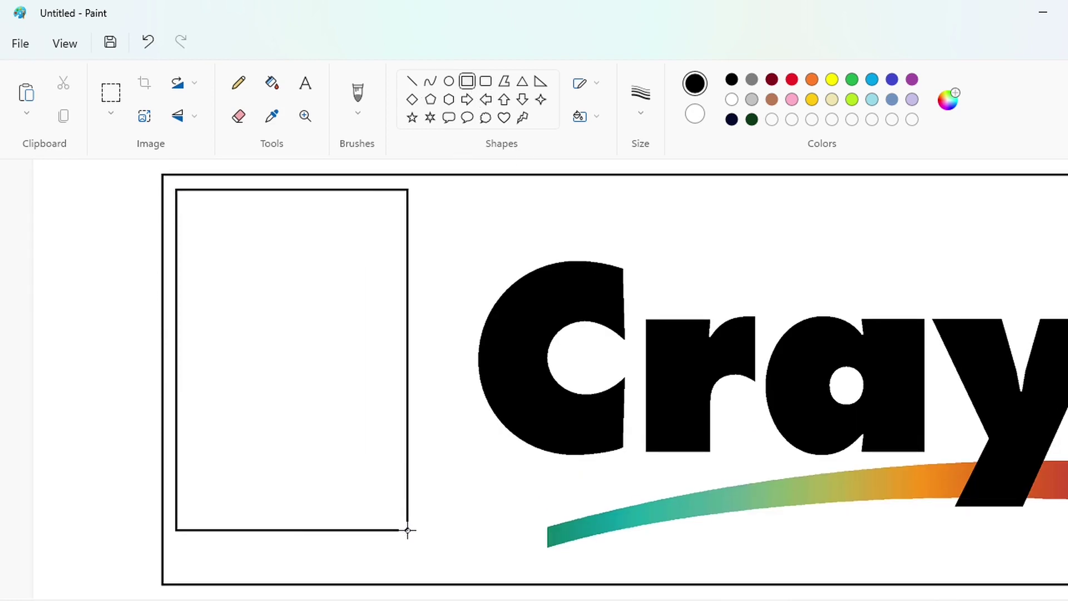
key("ctrl+z")
- Draw a black four-sided outline with a slanted inner side at the frame's left end and fill it black
mouse_move(173, 222)
left_mouse_down()
mouse_move(173, 570)
mouse_move(491, 571)
left_mouse_up()
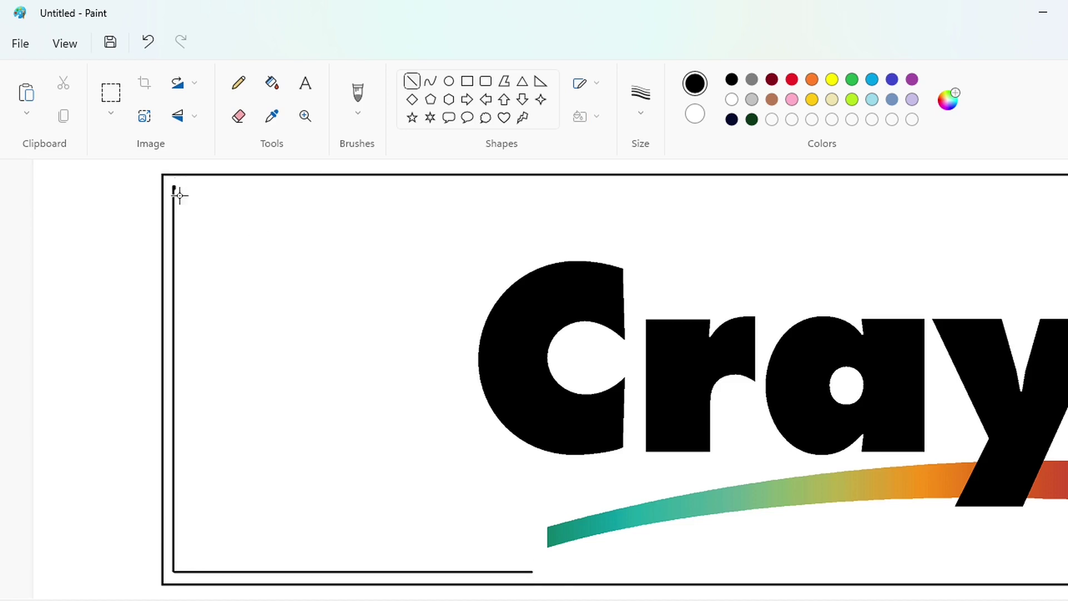
left_click_drag(173, 186, 531, 571)
key("ctrl+z")
left_click_drag(233, 189, 533, 569)
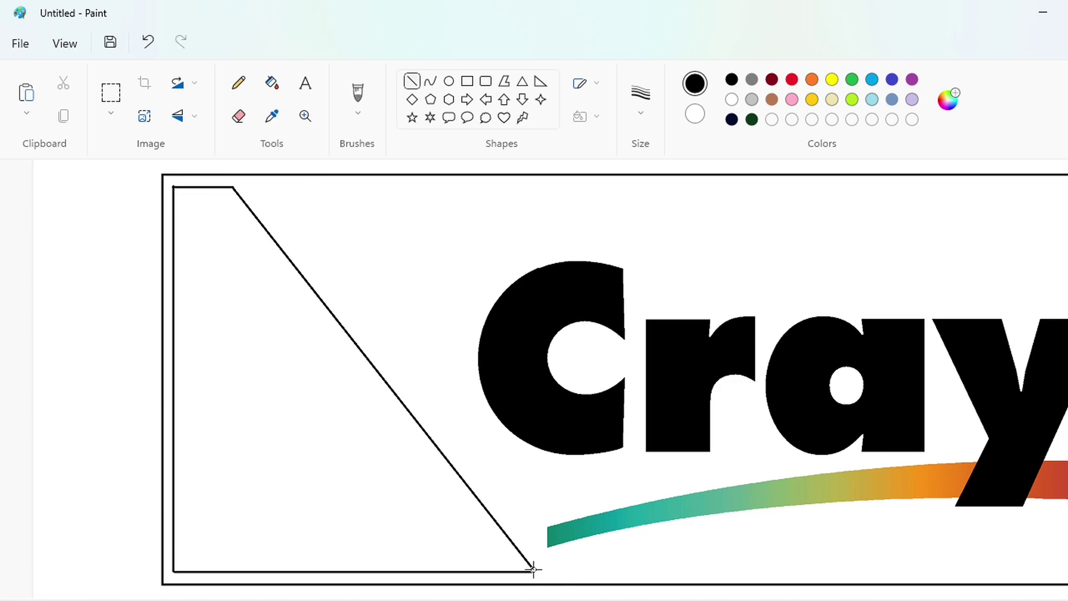
key("ctrl+z")
key("ctrl+z")
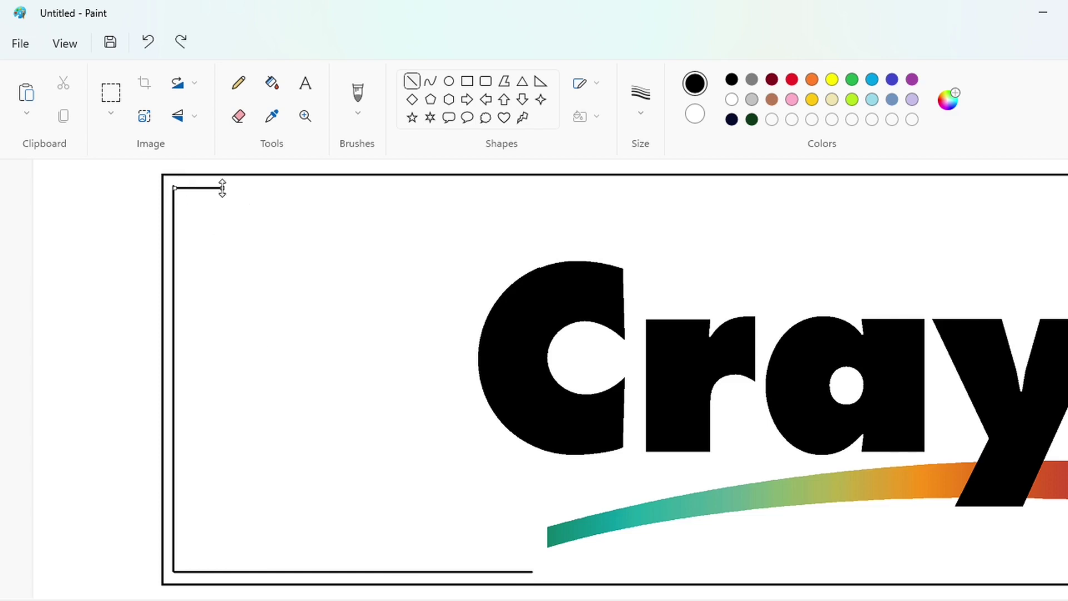
key("ctrl+y")
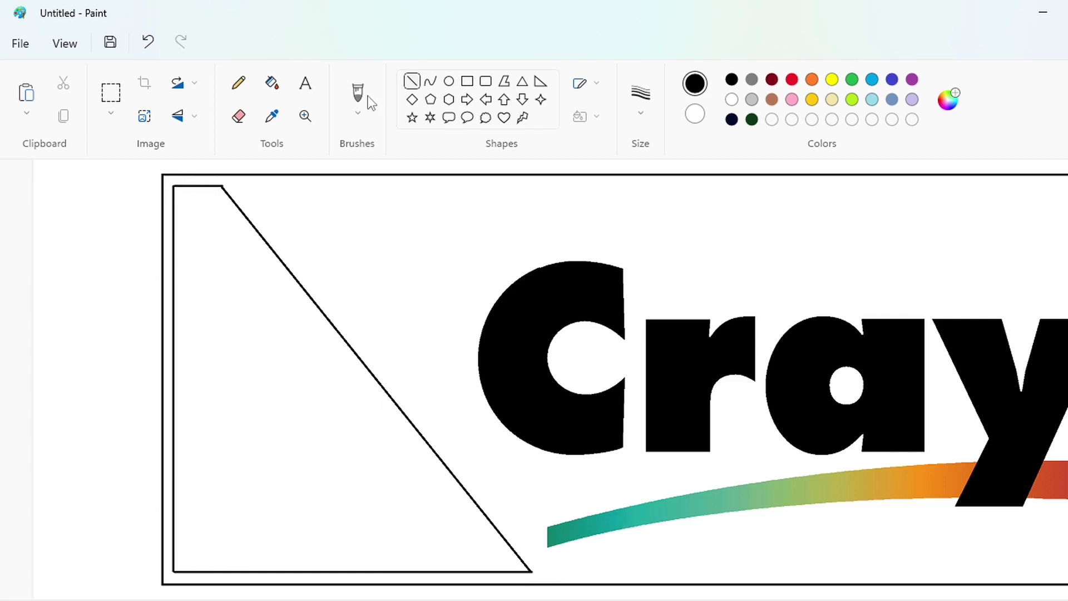
left_click(271, 82)
left_click(267, 390)
- Draw a purple line parallel to the black block's slanted side, shift it inward and fill the strip it cuts off purple
left_click(414, 84)
mouse_move(222, 181)
left_mouse_down()
mouse_move(493, 495)
mouse_move(538, 574)
left_mouse_up()
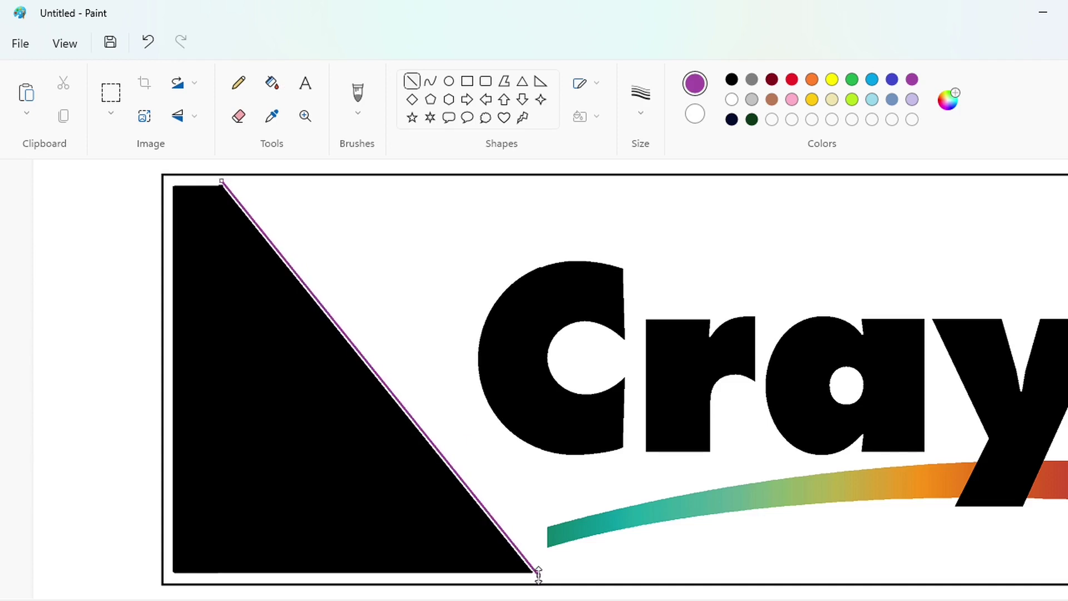
key("Left")
key("Left")
key("Left")
key("Left")
key("Left")
key("Left")
key("Left")
key("Left")
key("Left")
key("Left")
key("Left")
key("Left")
key("Left")
key("Left")
key("Left")
left_click(267, 84)
scroll(478, 379, "down", 2)
left_click(498, 429)
scroll(503, 423, "up", 1)
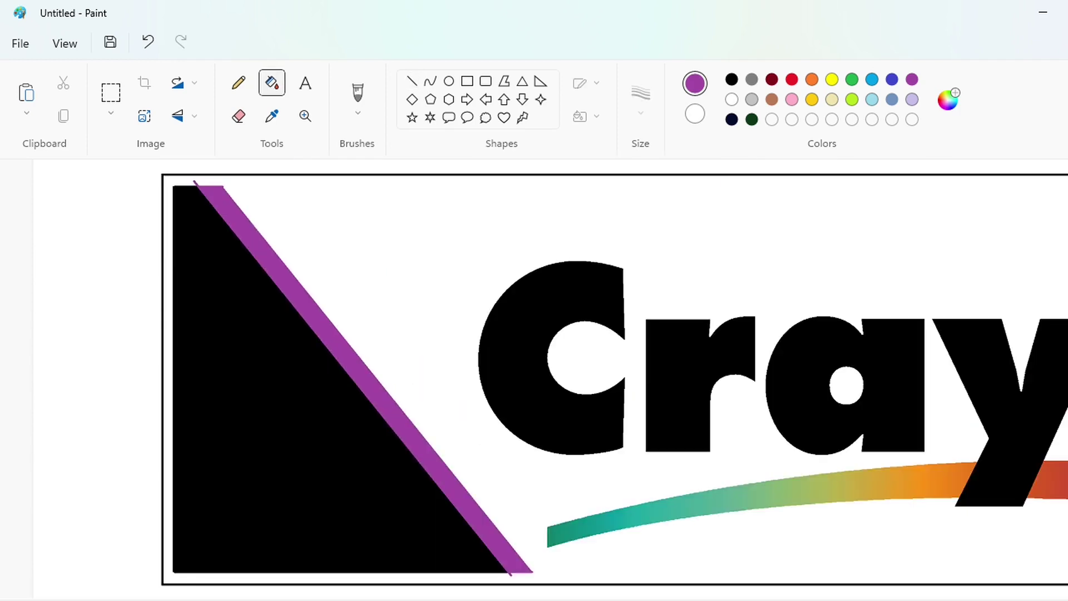
- Draw an indigo line parallel to the purple stripe, shift it inward and fill the black strip between them indigo
scroll(723, 181, "down", 1)
left_click(891, 79)
left_click(412, 81)
scroll(267, 178, "up", 1)
left_click_drag(227, 174, 544, 570)
key("Left")
key("Left")
key("Left")
key("Left")
key("Left")
key("Left")
key("Left")
key("Left")
key("Left")
key("Left")
key("Left")
key("Left")
key("Left")
key("Left")
key("Left")
key("Left")
key("Left")
key("Left")
key("Left")
key("Left")
left_click(272, 83)
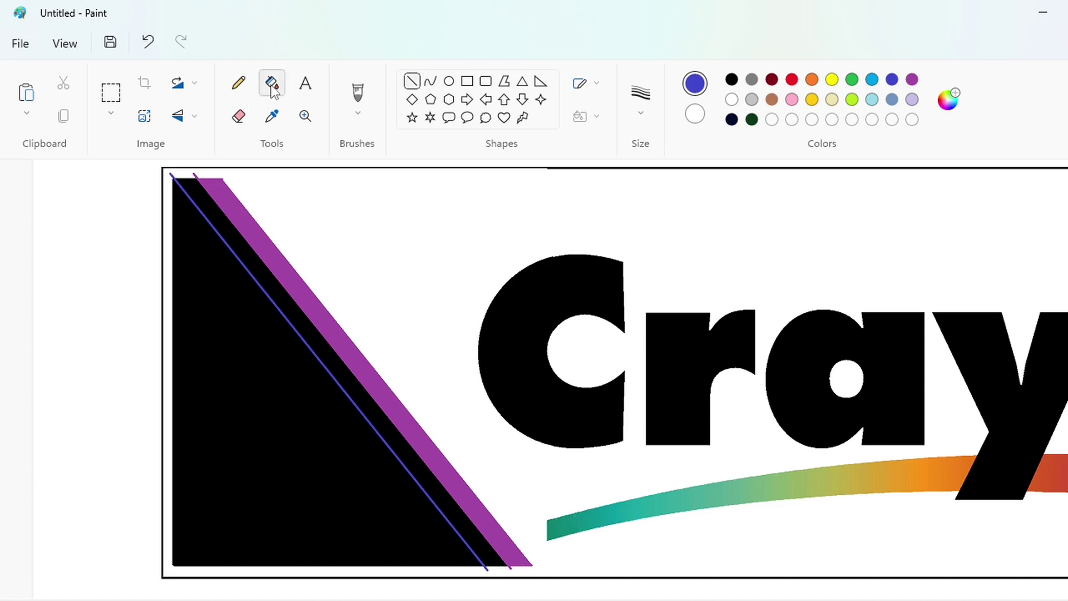
left_click(232, 229)
- Cover the stray indigo and purple line ends outside the black block with white
scroll(233, 229, "up", 2)
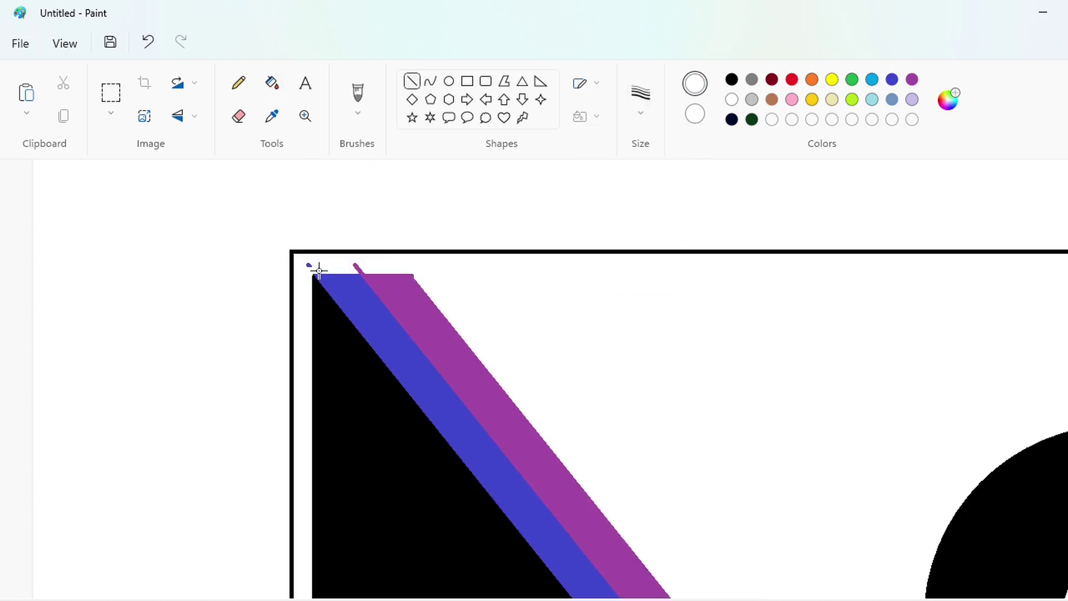
scroll(315, 261, "down", 3)
scroll(315, 260, "up", 3)
left_click(413, 82)
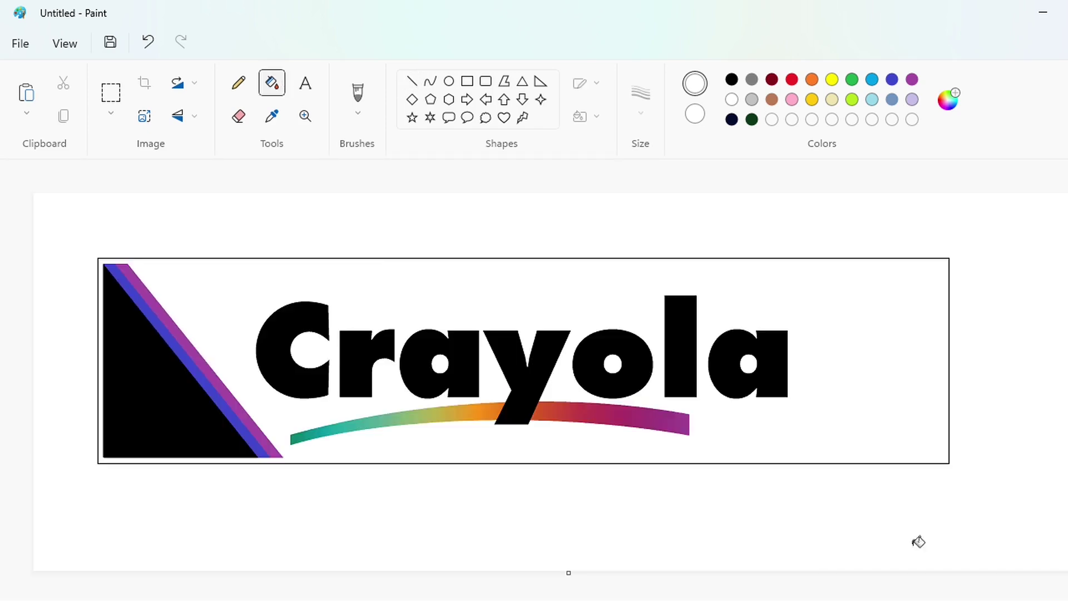
- Widen the canvas to add blank space beyond the frame's right end
left_click(111, 92)
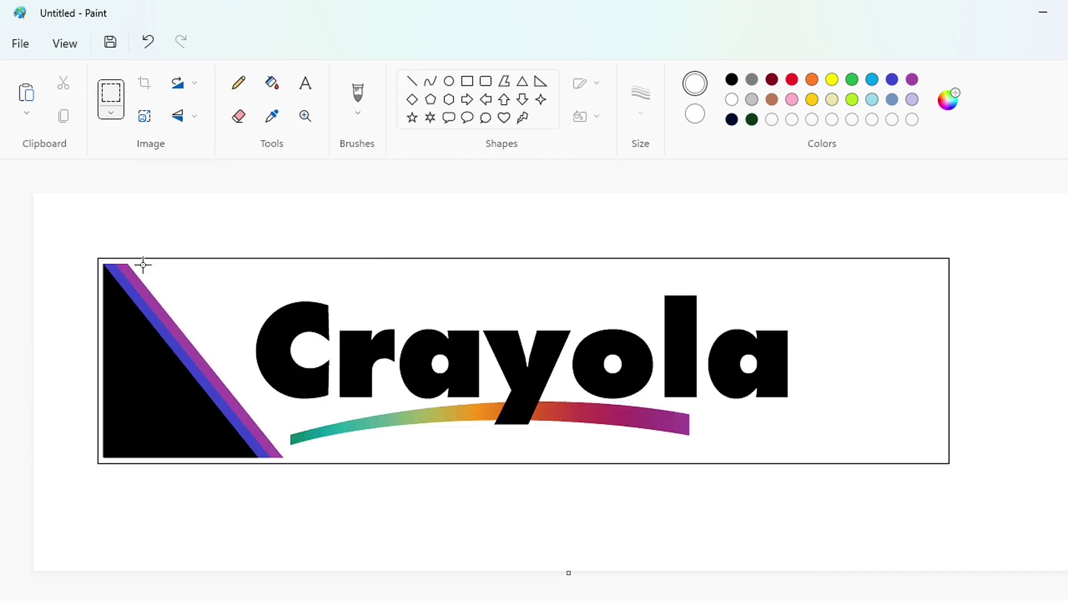
left_click_drag(289, 503, 289, 503)
left_click(644, 505)
scroll(579, 382, "down", 1)
left_click_drag(571, 287, 930, 310)
- Duplicate the striped black block with its frame edge onto the blank area and copy the duplicate with a wider white margin
left_click_drag(50, 207, 161, 342)
key("ctrl+c")
key("ctrl+v")
left_click_drag(100, 264, 640, 280)
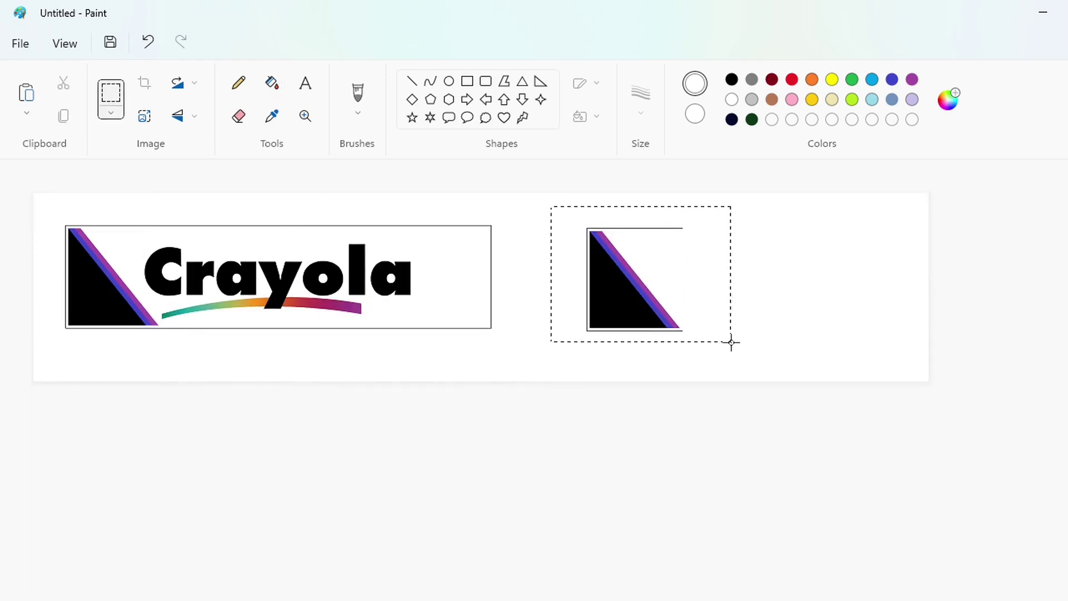
left_click_drag(731, 342, 731, 342)
key("ctrl+c")
key("Escape")
scroll(718, 532, "up", 1)
key("ctrl+v")
left_click(718, 532)
key("ctrl+z")
scroll(477, 592, "up", 1)
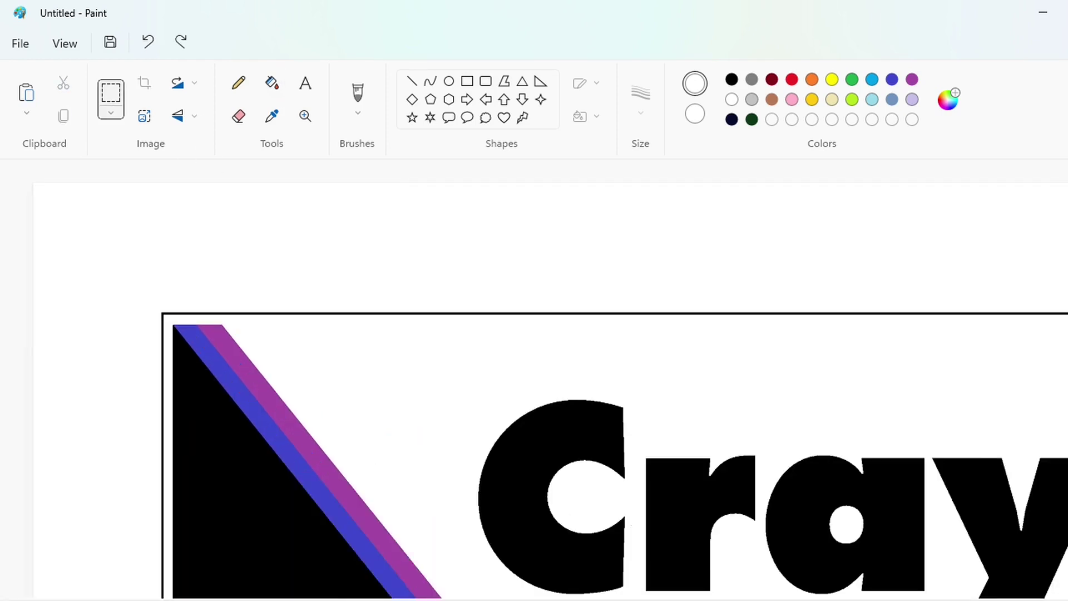
- Paste the copied striped block, flip it horizontally and move it to the frame's right end, aligned with the upper edge
scroll(534, 384, "right", 10)
scroll(818, 541, "left", 3)
scroll(818, 541, "down", 1)
key("ctrl+v")
left_click(180, 117)
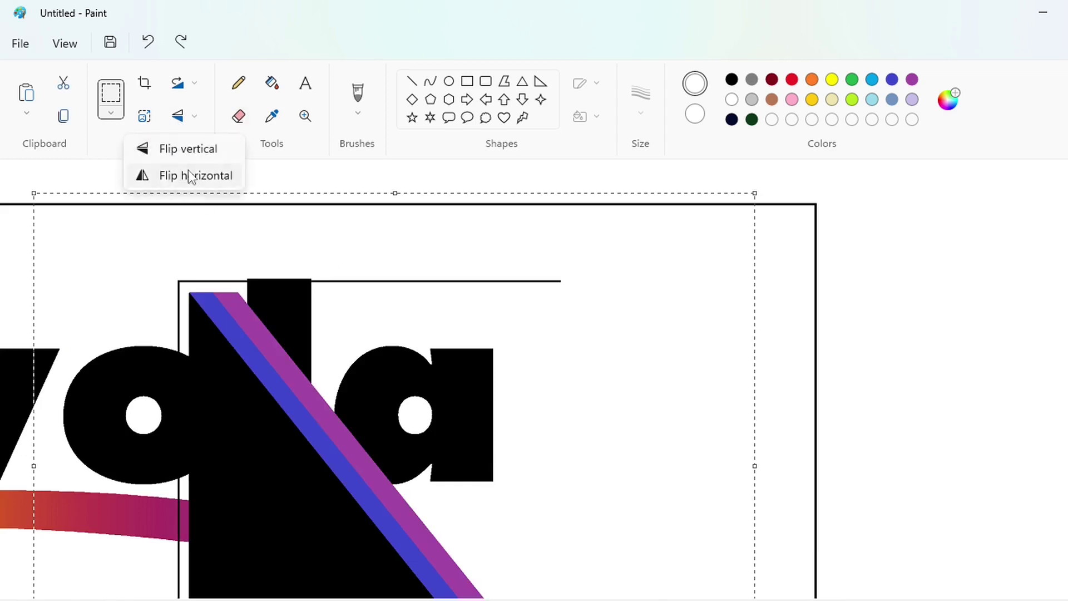
left_click(190, 177)
left_click_drag(350, 412, 739, 341)
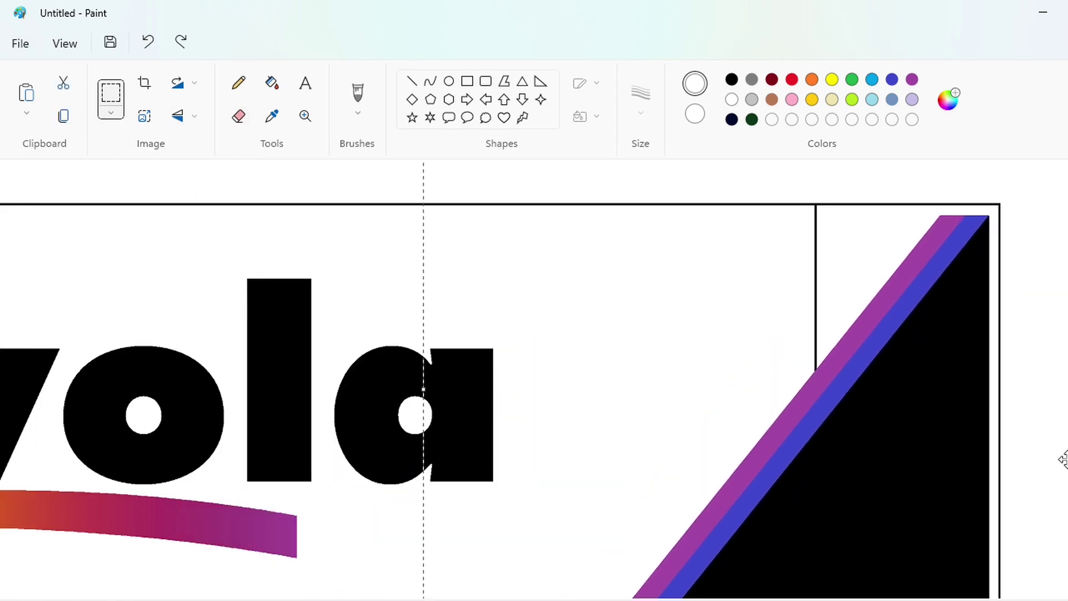
- Shift the flipped striped block left until its frame edge sits just inside the original right end of the frame
key("Left")
key("Left")
key("Left")
key("Left")
key("Left")
key("Left")
key("Left")
key("Left")
key("Left")
key("Left")
key("Left")
key("Left")
key("Left")
key("Left")
key("Left")
key("Left")
key("Left")
key("Left")
key("Left")
key("Left")
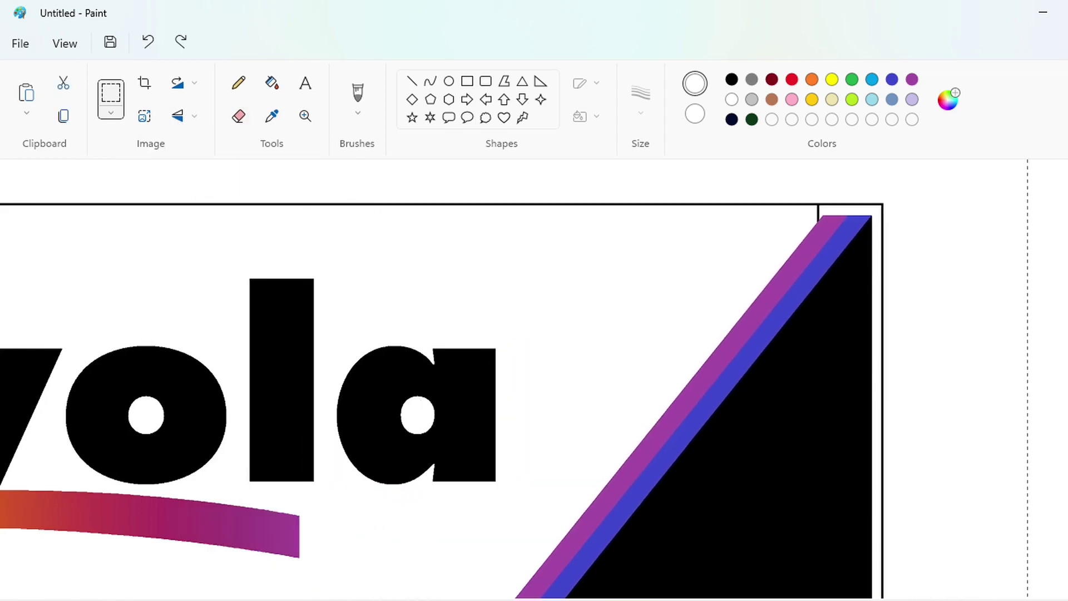
scroll(534, 380, "left", 6)
scroll(534, 380, "right", 4)
key("Left")
key("Left")
key("Left")
key("Left")
key("Left")
key("Left")
key("Left")
key("Left")
key("Left")
key("Left")
key("Left")
key("Left")
key("Left")
key("Left")
key("Left")
key("Left")
key("Left")
key("Left")
key("Left")
key("Left")
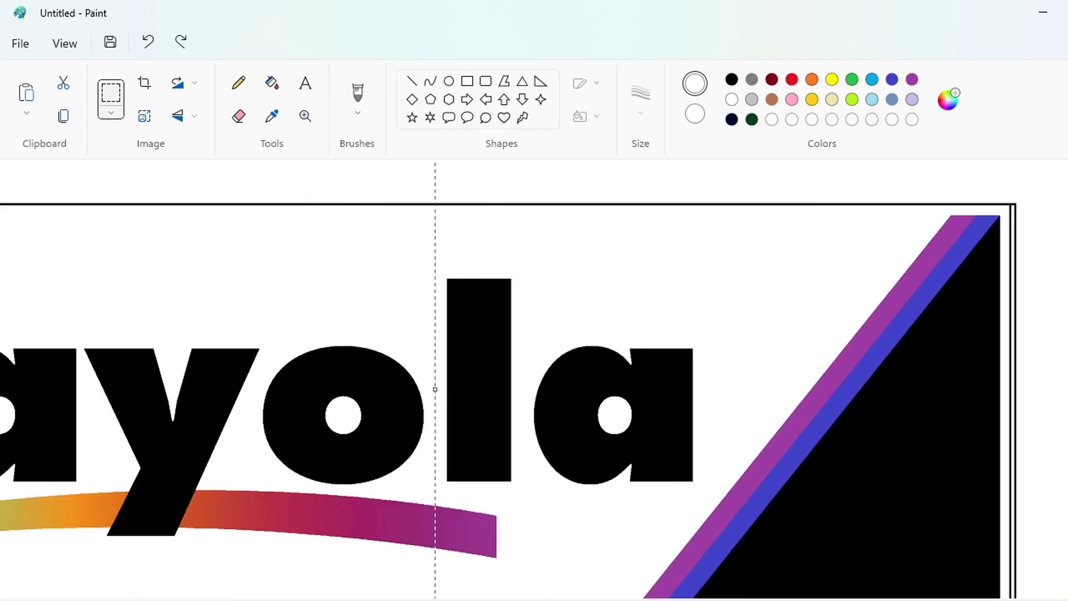
key("Left")
key("Left")
key("Left")
key("Left")
key("Left")
left_click(1064, 495)
- Erase the leftover frame end beyond the right block with white and narrow the canvas to cut off the spare duplicate block
left_click_drag(367, 599, 593, 595)
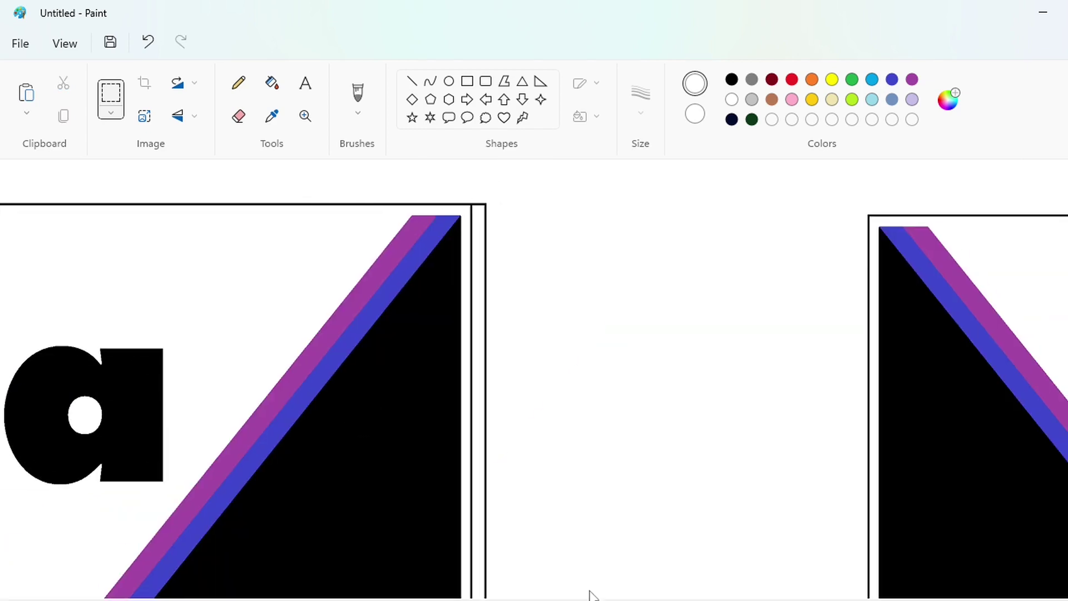
scroll(501, 212, "up", 2)
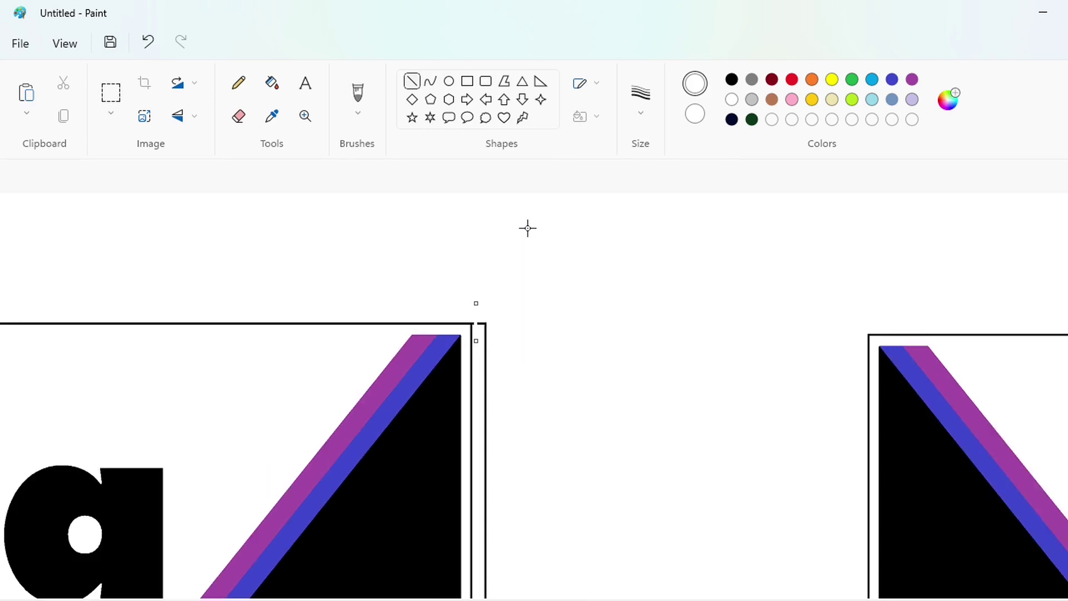
scroll(534, 400, "up", 1)
left_click_drag(500, 599, 604, 599)
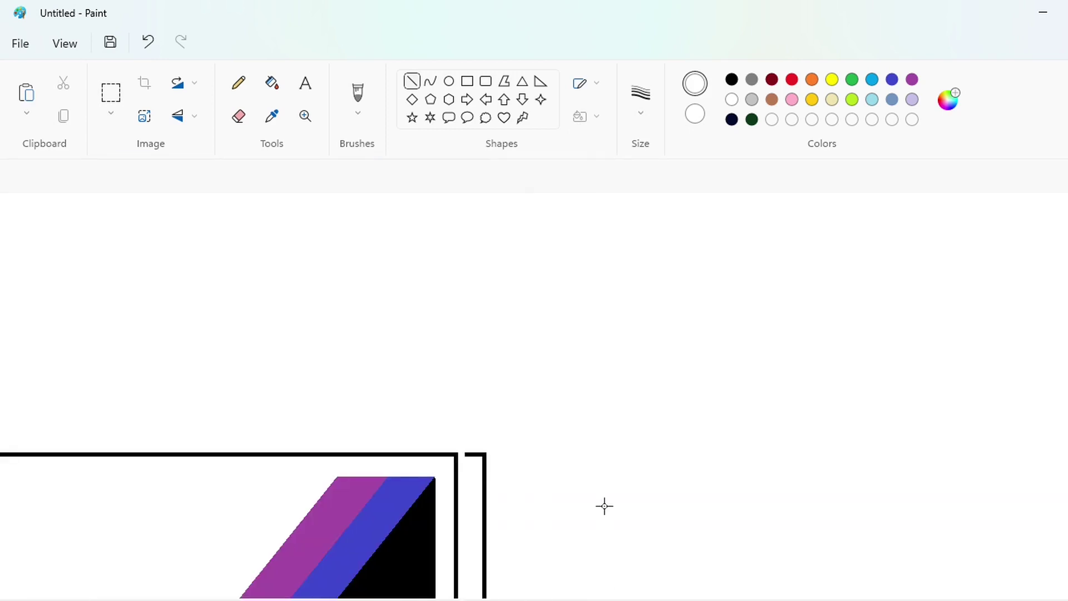
scroll(603, 506, "down", 10)
left_click(484, 228)
scroll(534, 378, "down", 3)
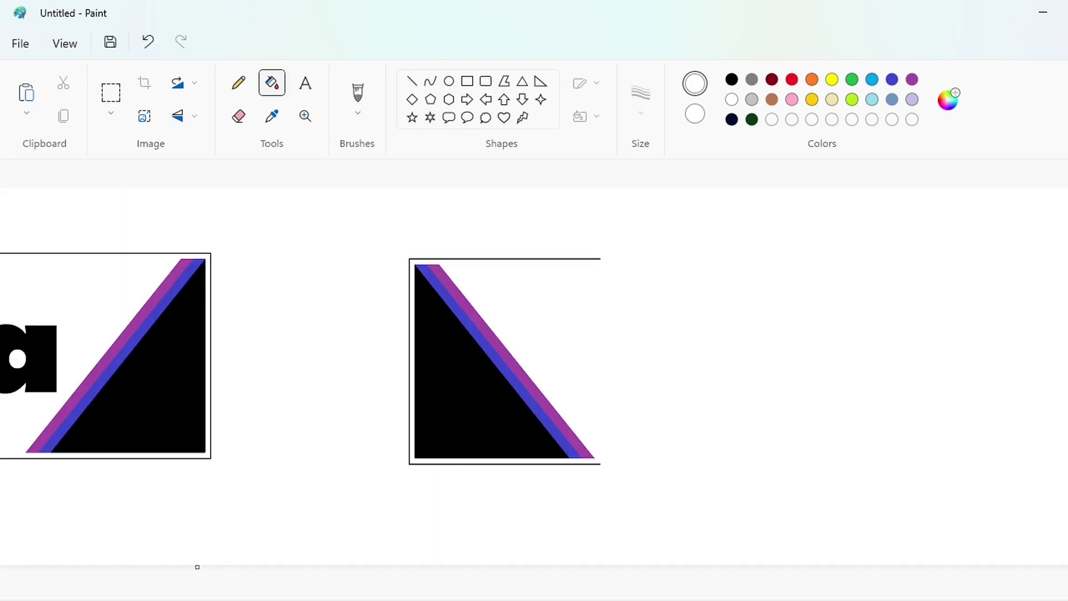
mouse_move(1067, 378)
left_mouse_down()
mouse_move(333, 377)
mouse_move(1067, 382)
left_mouse_up()
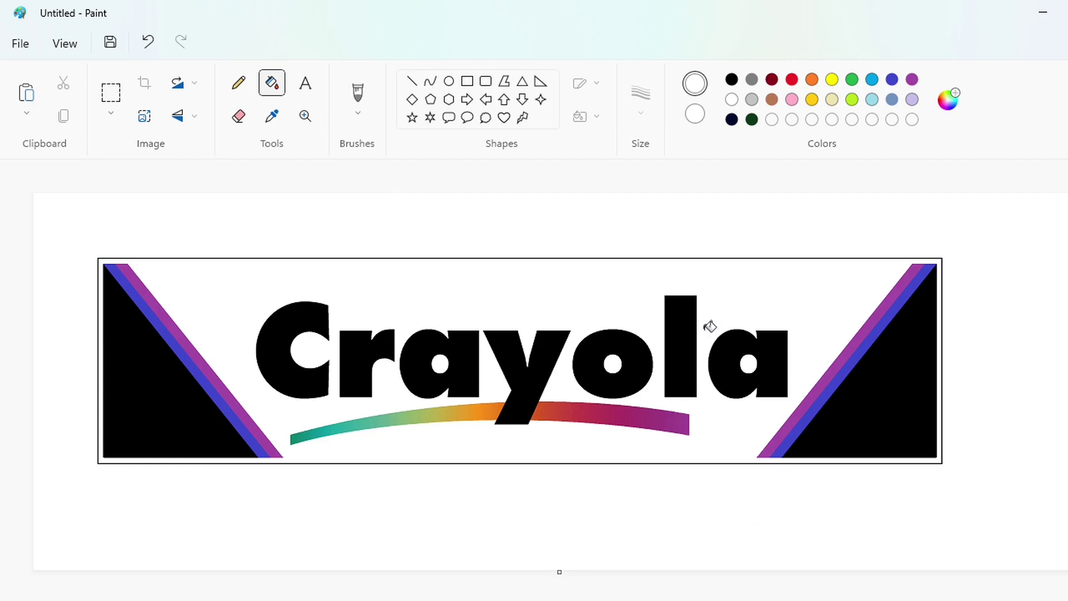
- Draw a small black circle outline beside the upper right corner of the final "a"
scroll(534, 378, "up", 1)
scroll(534, 379, "right", 10)
left_click(448, 81)
left_click(731, 80)
left_click(646, 111)
left_click(646, 222)
mouse_move(587, 401)
left_mouse_down()
mouse_move(634, 452)
mouse_move(601, 444)
mouse_move(589, 454)
left_mouse_up()
left_click(640, 111)
left_click(652, 245)
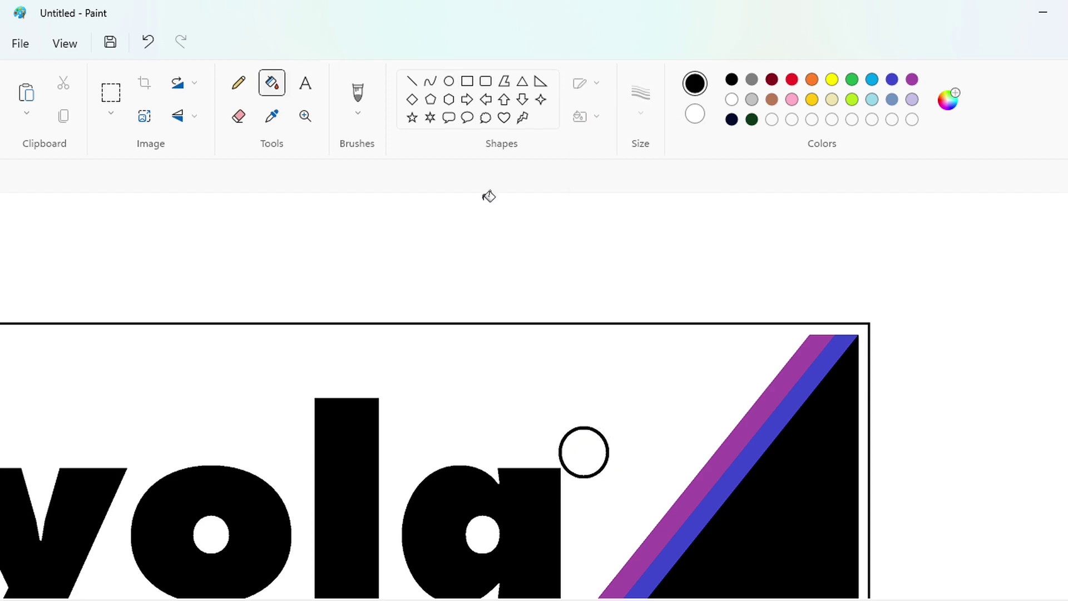
- Set the text font to Arial at size 100 and try adding the letter R near the small circle
left_click(318, 85)
left_click(412, 181)
scroll(391, 241, "up", 10)
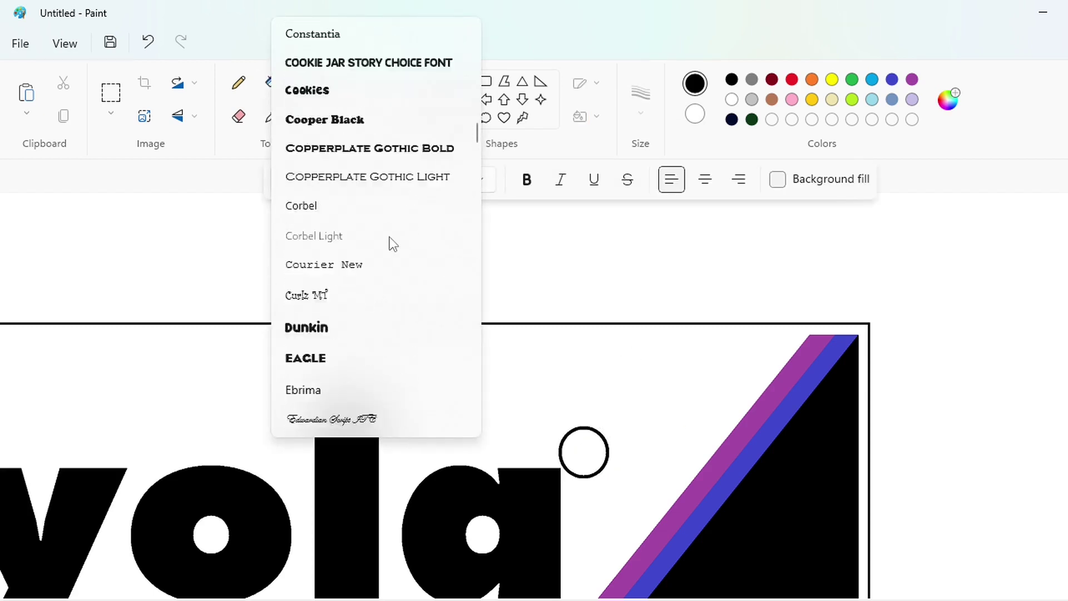
scroll(390, 241, "up", 15)
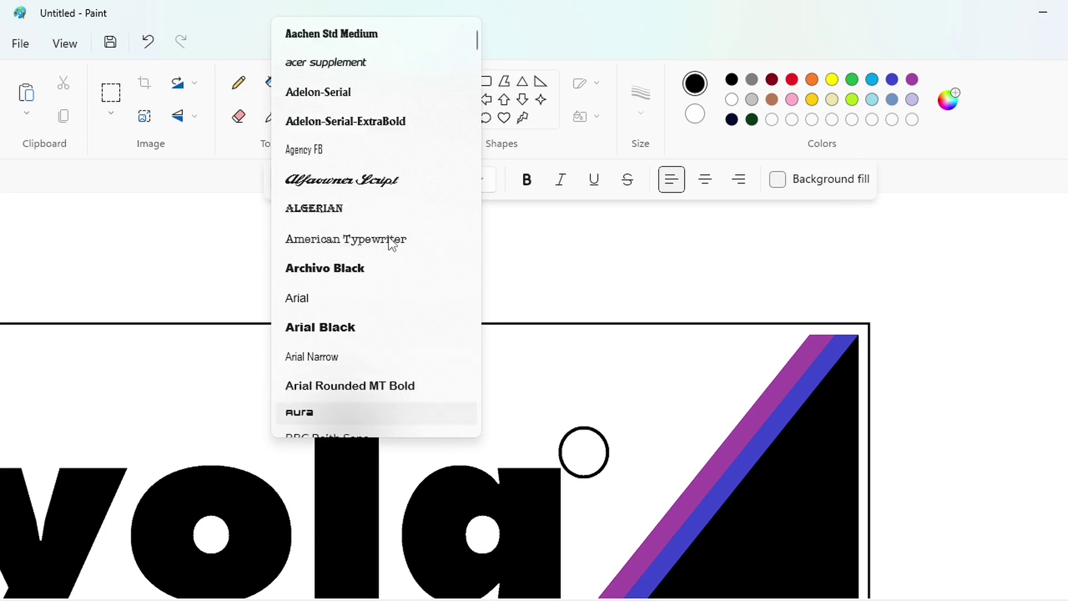
scroll(384, 242, "down", 1)
left_click(582, 458)
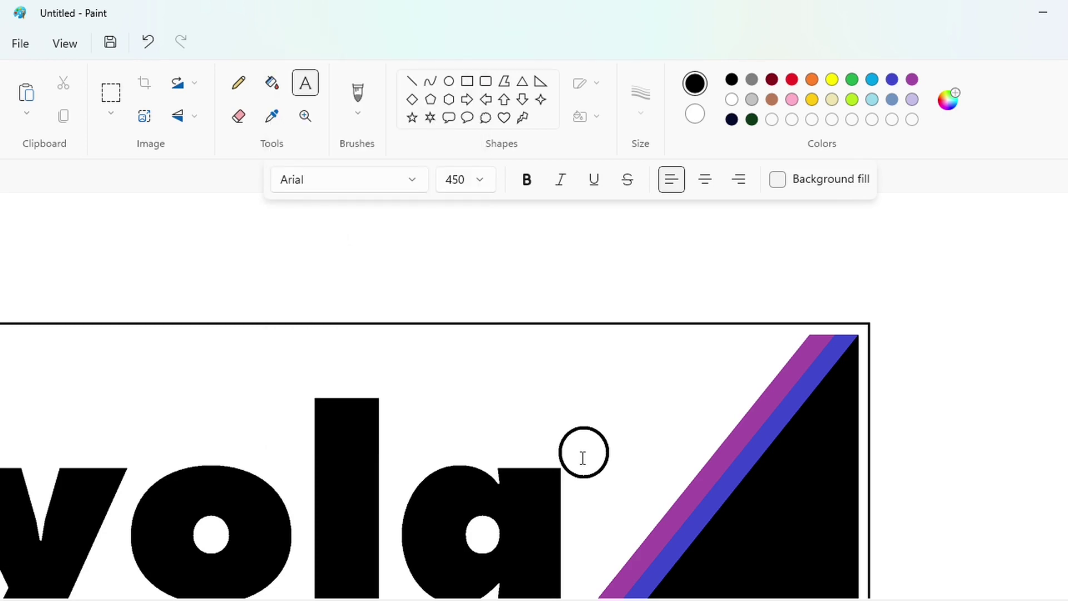
left_click(480, 179)
type("100")
key("Return")
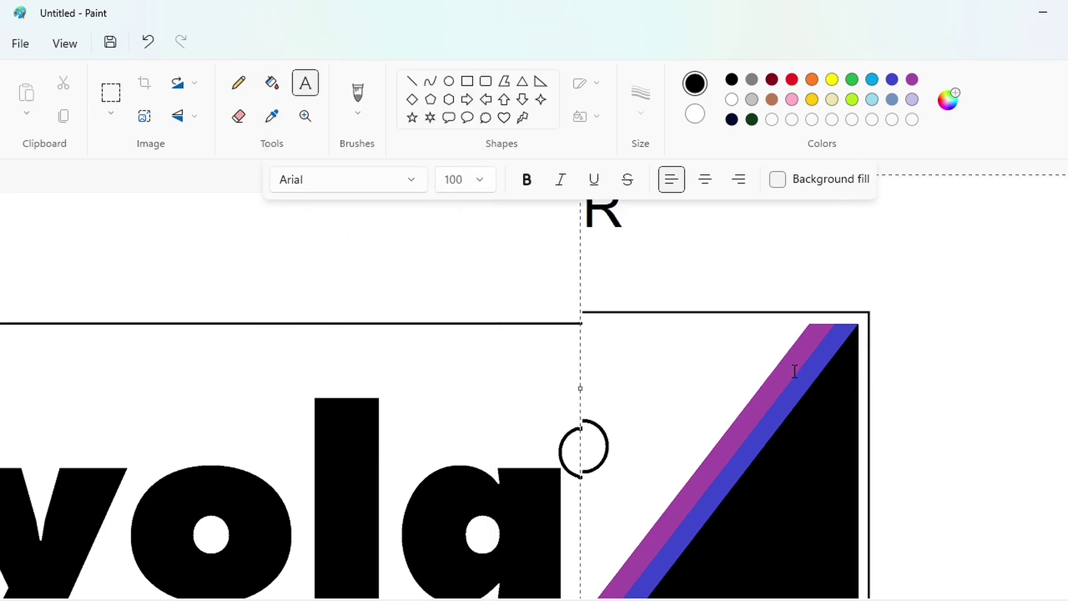
key("ctrl+z")
- Add the letter R at the small circle and set its size to 80
left_click(593, 409)
type("R")
left_click_drag(593, 409, 562, 418)
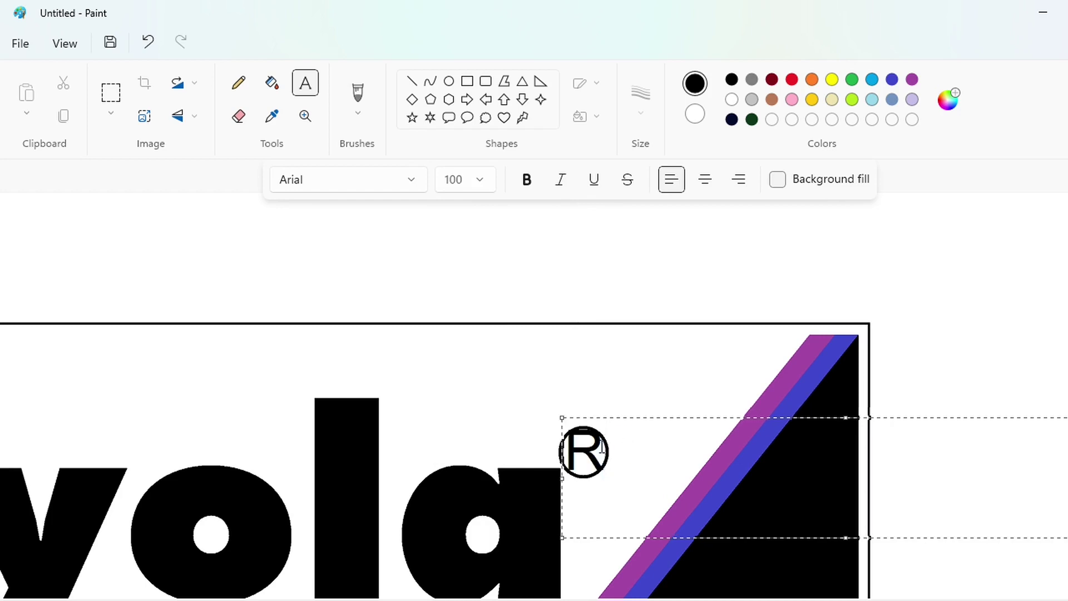
double_click(603, 447)
left_click(479, 179)
type("80")
key("Return")
left_click_drag(567, 427, 692, 426)
- Copy the letter R, undo the original, then paste the copy and centre it inside the circle
left_click(220, 203)
left_click(111, 94)
key("ctrl+c")
key("ctrl+z")
key("ctrl+v")
left_click_drag(112, 260, 619, 471)
key("Right")
left_click(718, 477)
- Fill the black blocks at both ends of the label with orange
scroll(918, 520, "down", 1)
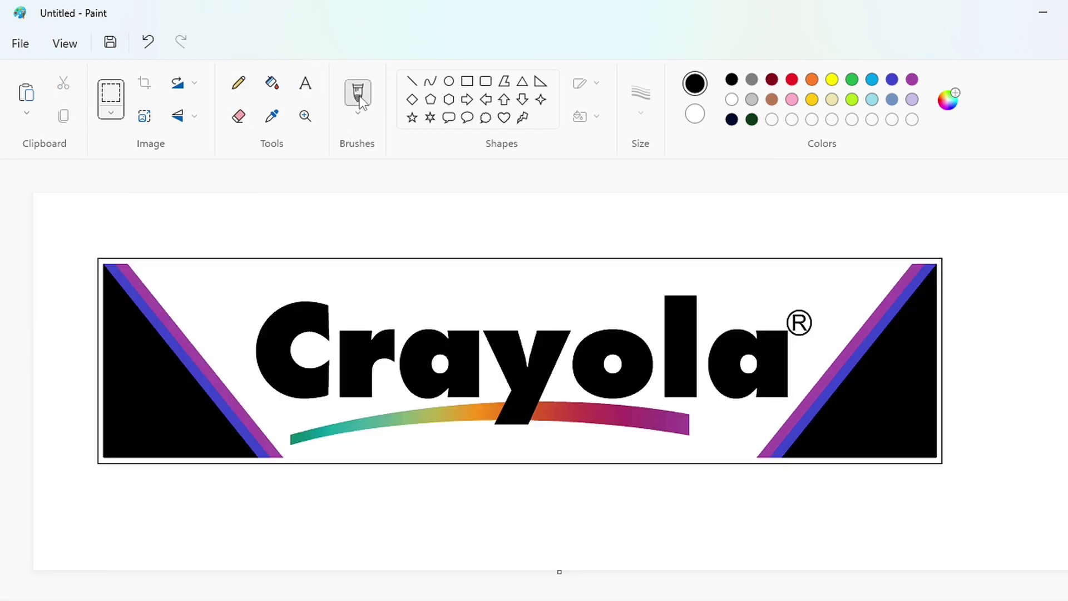
left_click(272, 83)
left_click(811, 79)
left_click(890, 412)
left_click(178, 406)
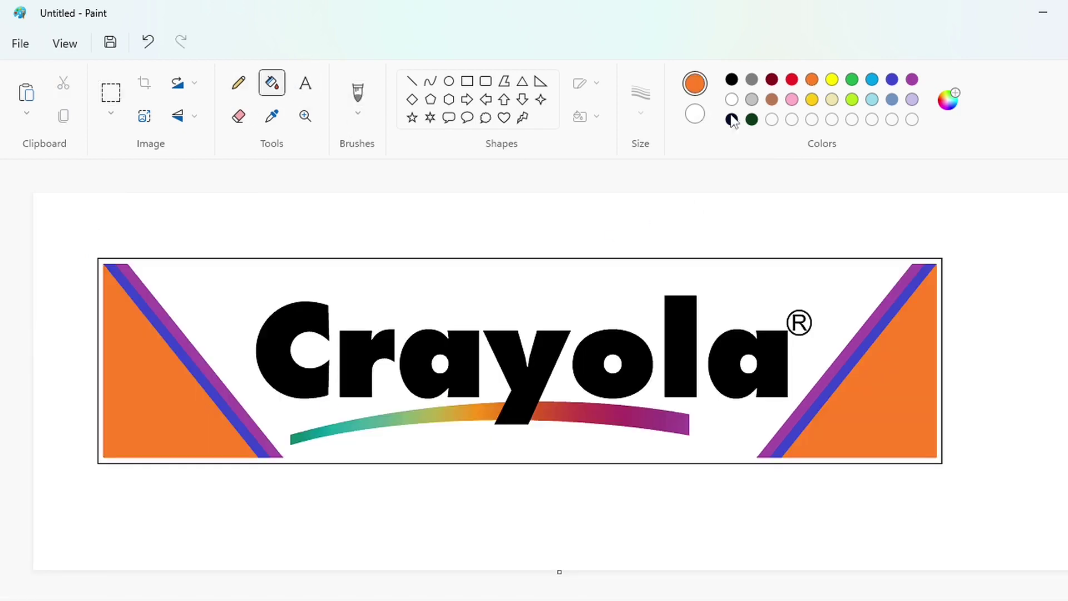
- Fill all the letters of "Crayola" with dark red
left_click(772, 79)
left_click(272, 356)
left_click(357, 368)
left_click(468, 379)
left_click(529, 356)
left_click(584, 345)
left_click(685, 356)
left_click(723, 379)
- Fill the R and its circle in the registered trademark symbol with dark red
scroll(920, 570, "up", 1)
left_click_drag(540, 599, 976, 579)
left_click(718, 466)
left_click(716, 477)
scroll(872, 506, "down", 1)
- Fill the label background, the holes in the letters and the inside of the trademark circle with black
left_click(732, 79)
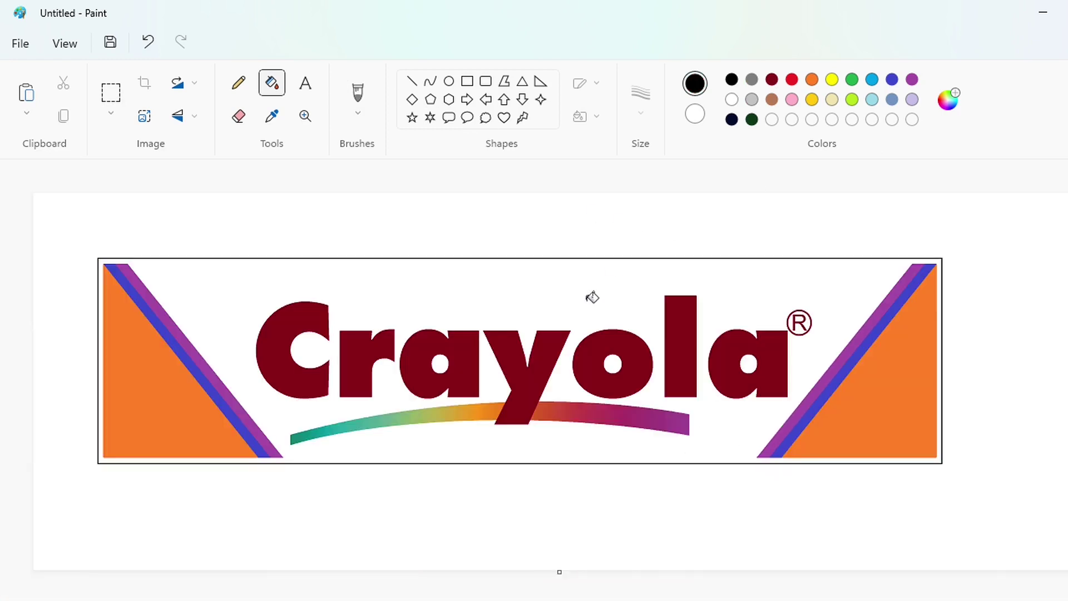
left_click(592, 298)
left_click(612, 364)
left_click(749, 364)
left_click(440, 364)
left_click(800, 323)
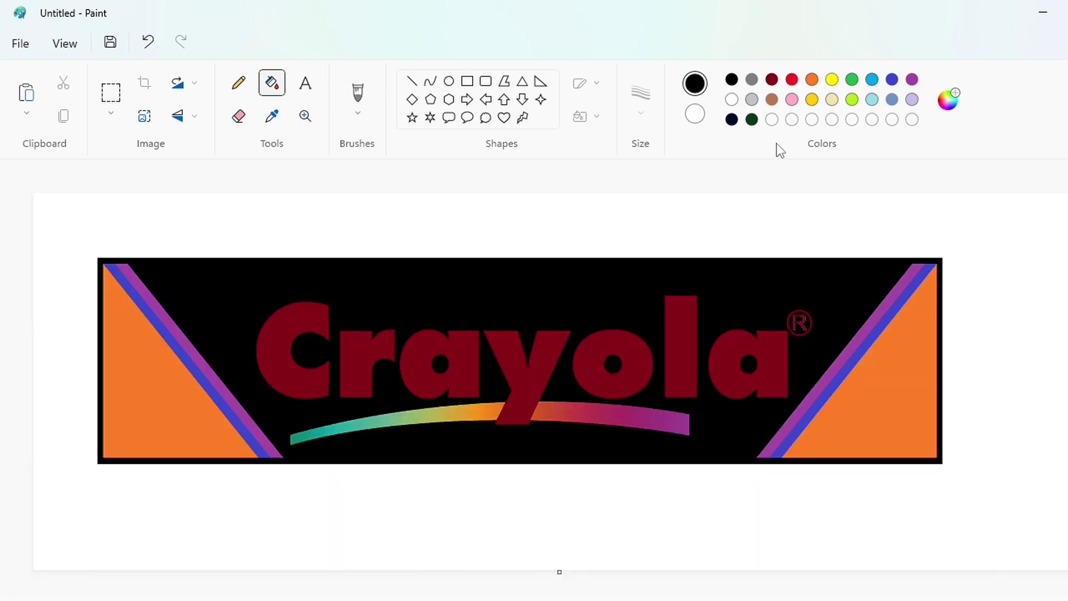
- Mix a slightly darker gold from the palette gold and three dark shades from the palette green as custom colors
left_click(812, 99)
left_click(948, 101)
left_click_drag(628, 139, 627, 158)
left_click(479, 531)
left_click(852, 79)
left_click(948, 101)
mouse_move(628, 272)
left_mouse_down()
mouse_move(628, 294)
mouse_move(627, 252)
left_mouse_up()
left_click(537, 526)
left_click(948, 101)
left_click(534, 531)
left_click(948, 99)
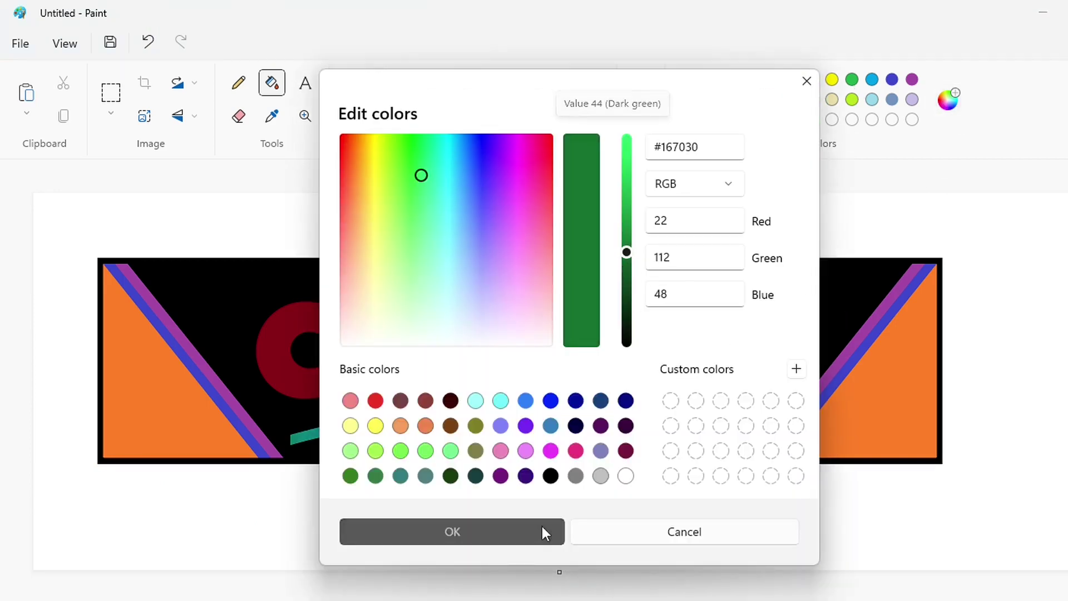
left_click(542, 527)
- Fill all the letters of "Crayola" with the medium custom green
left_click(286, 337)
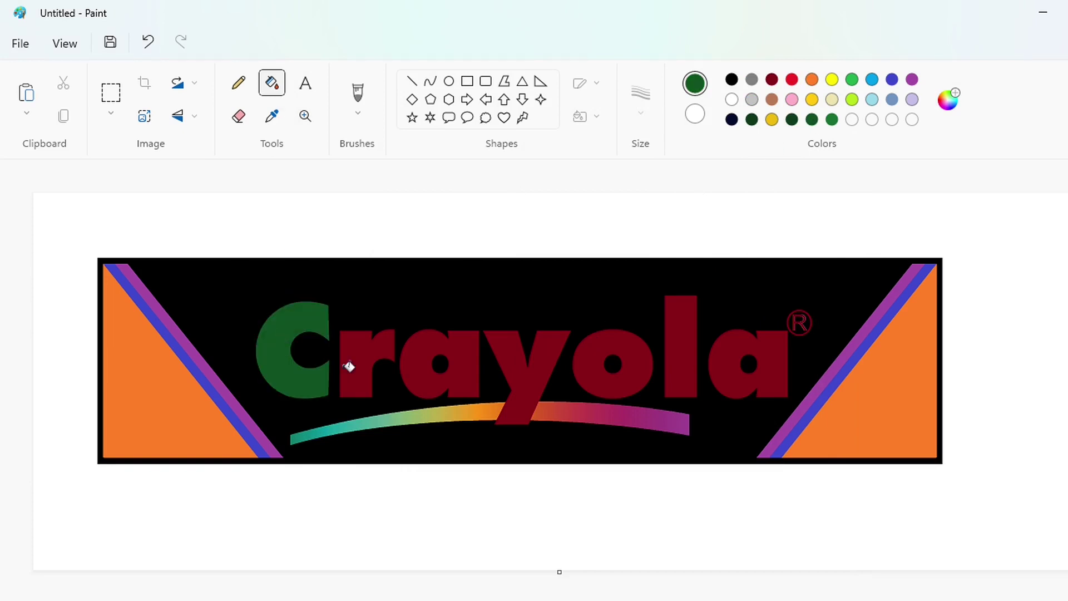
left_click(349, 365)
left_click(422, 369)
left_click(529, 377)
left_click(598, 375)
left_click(681, 356)
left_click(723, 366)
- Fill the trademark symbol's R and circle with the same medium green as the letters
left_click(1066, 600)
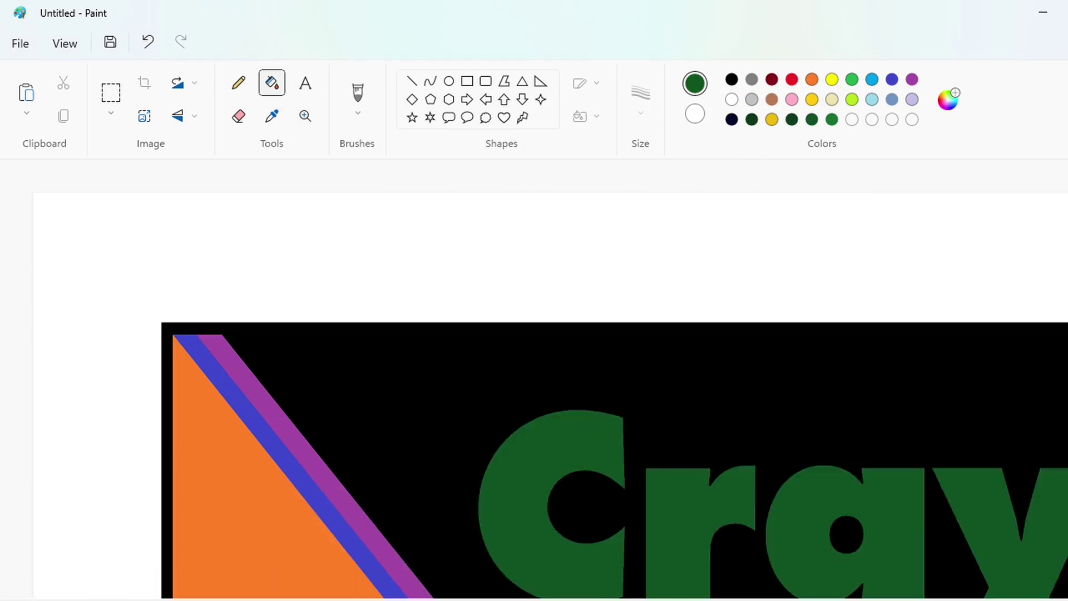
left_click_drag(528, 600, 955, 600)
left_click(751, 449)
left_click(759, 472)
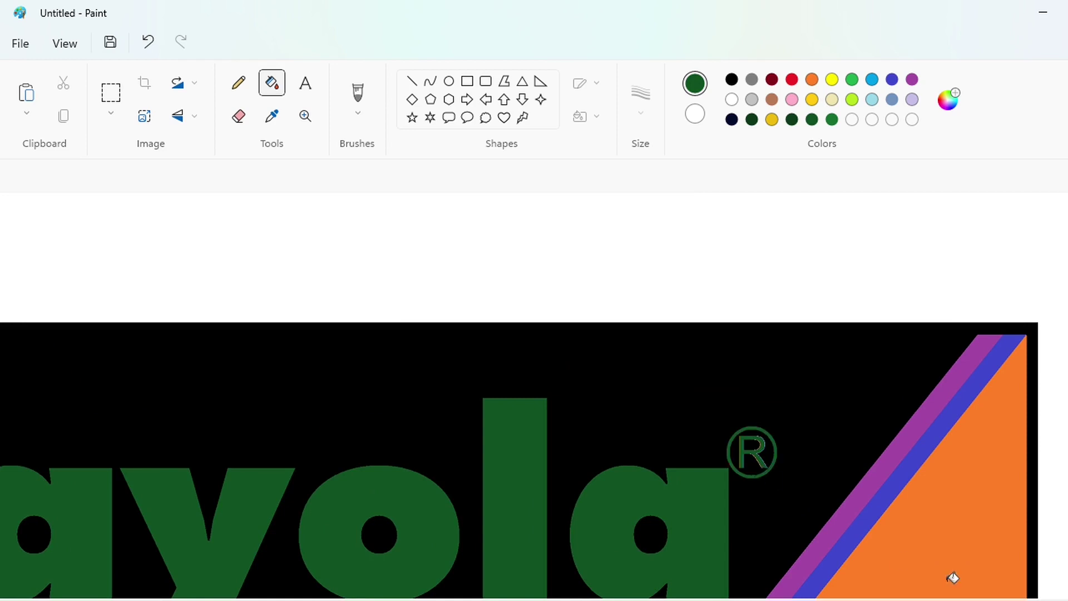
- Fill the orange blocks at both ends with the darkest custom green
scroll(786, 409, "down", 3)
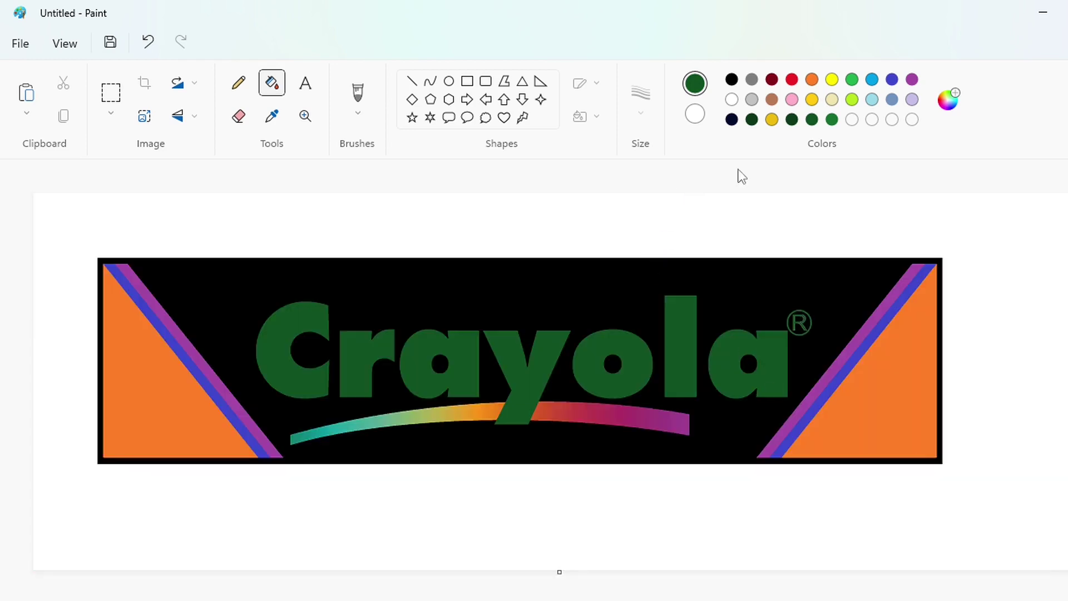
left_click(792, 119)
left_click(897, 350)
left_click(178, 410)
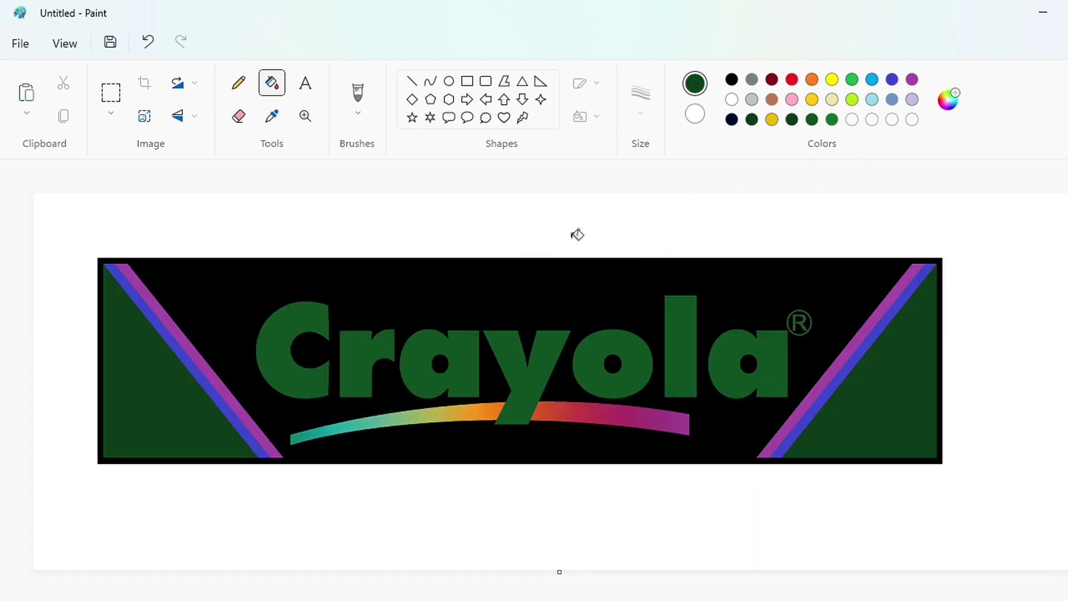
- Fill the blue stripes at both ends with the medium custom green and the purple stripes with the lightest custom green
left_click(812, 120)
left_click(200, 369)
left_click(802, 413)
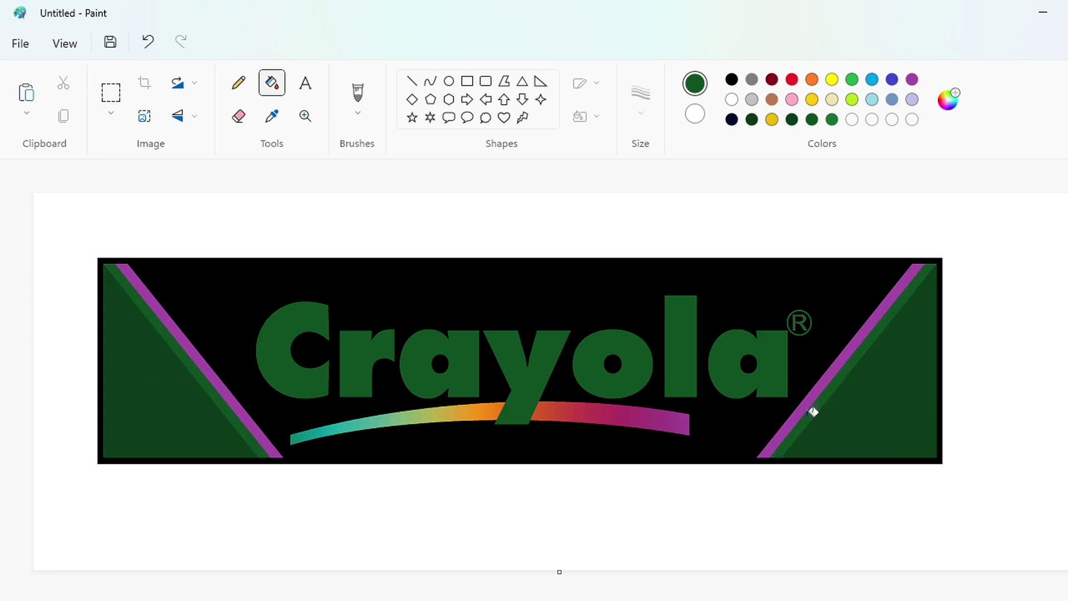
left_click(831, 120)
left_click(217, 383)
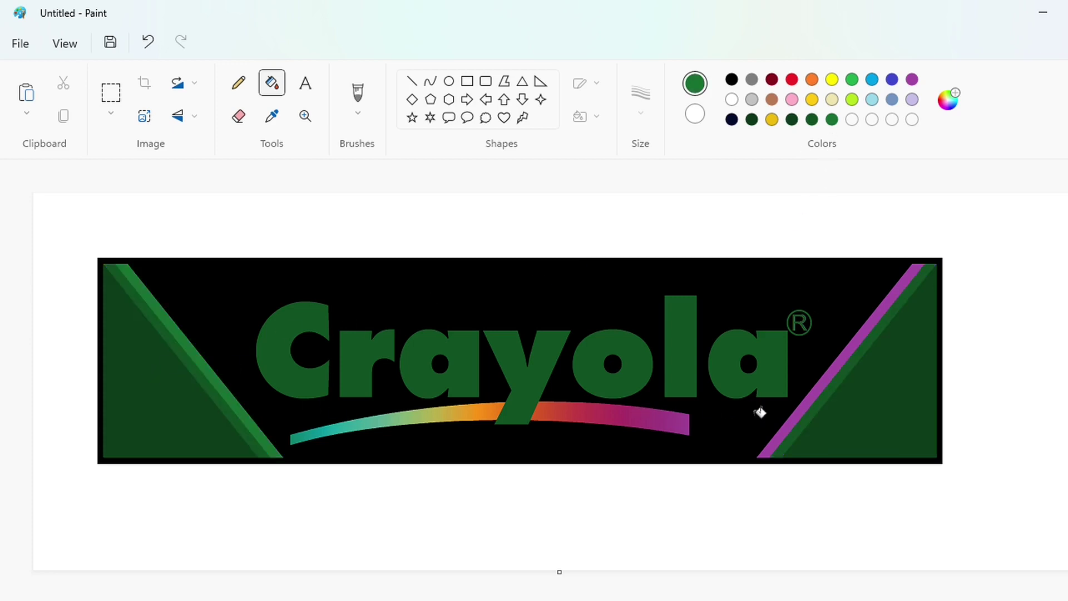
left_click(819, 390)
- Fill the trademark circle, the holes in the letters and the whole label background and frame with the custom gold
left_click(772, 119)
left_click(802, 327)
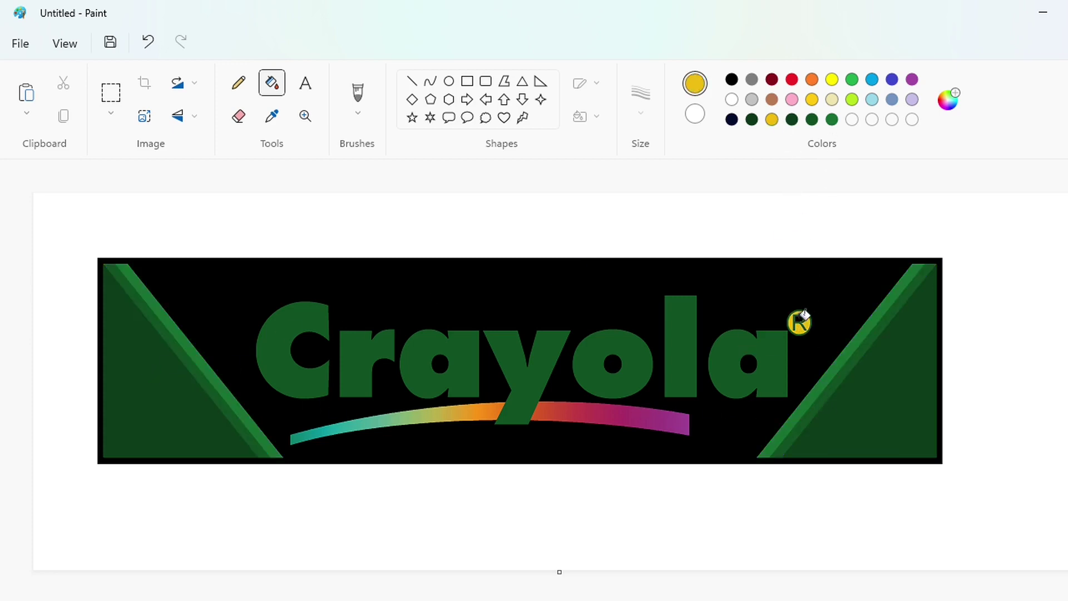
left_click(749, 364)
left_click(613, 364)
left_click(440, 364)
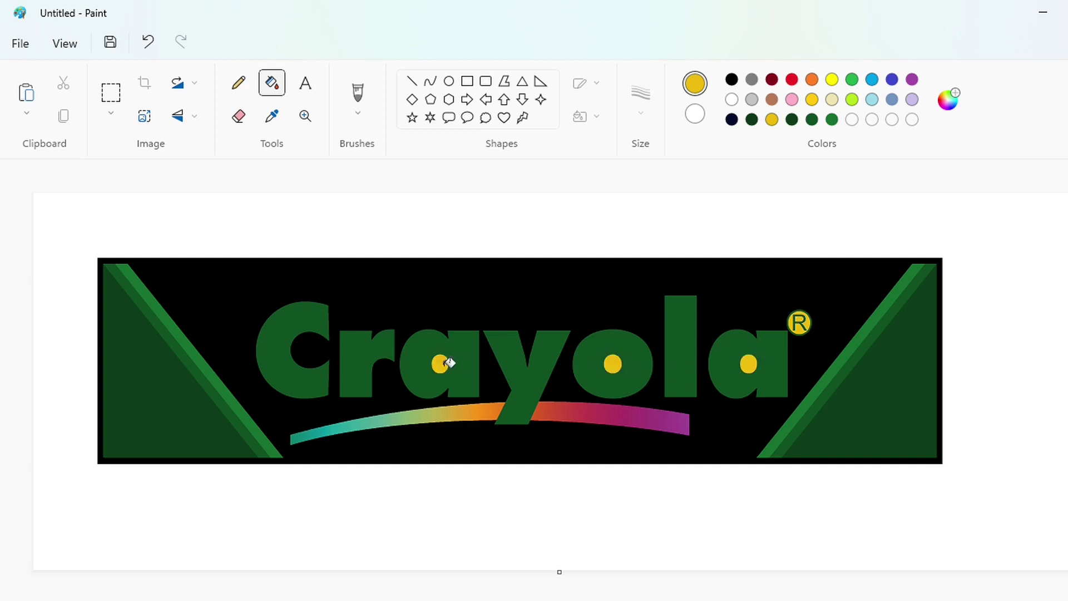
left_click(549, 300)
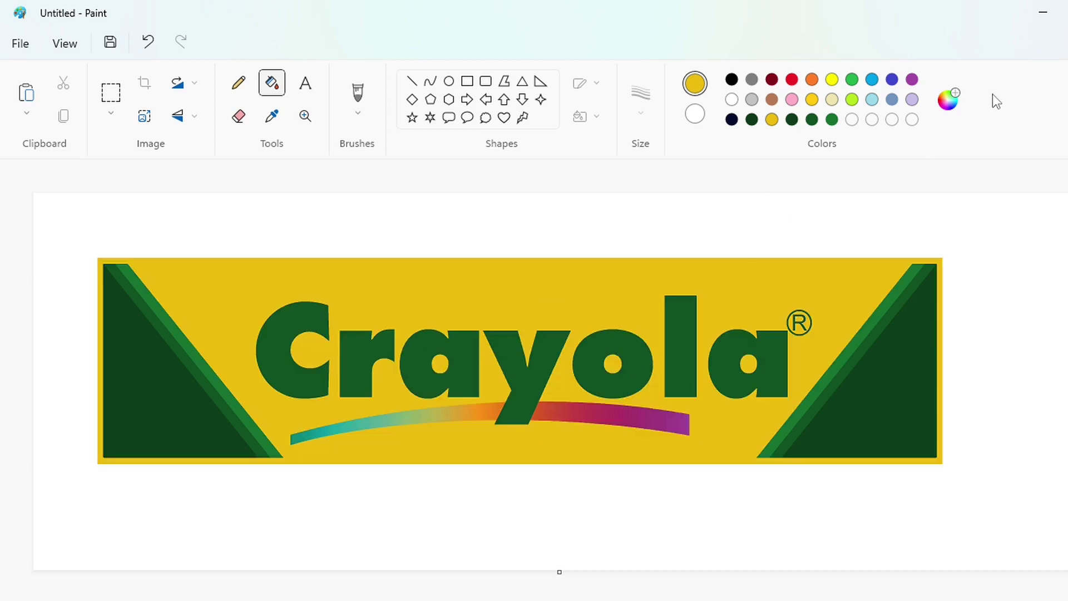